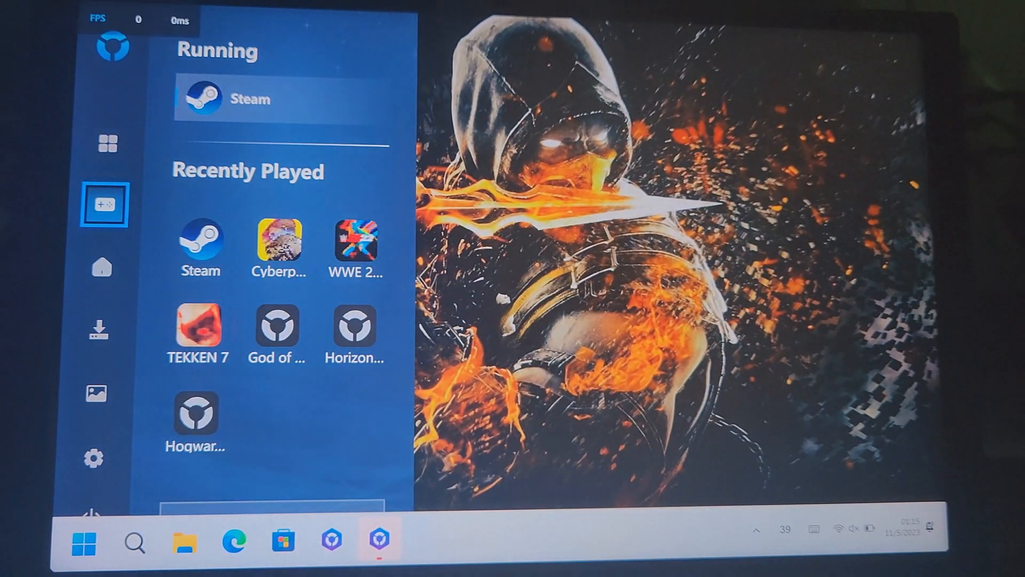
- Dismiss the Legion Space game launcher panel to return to the desktop
key(Escape)
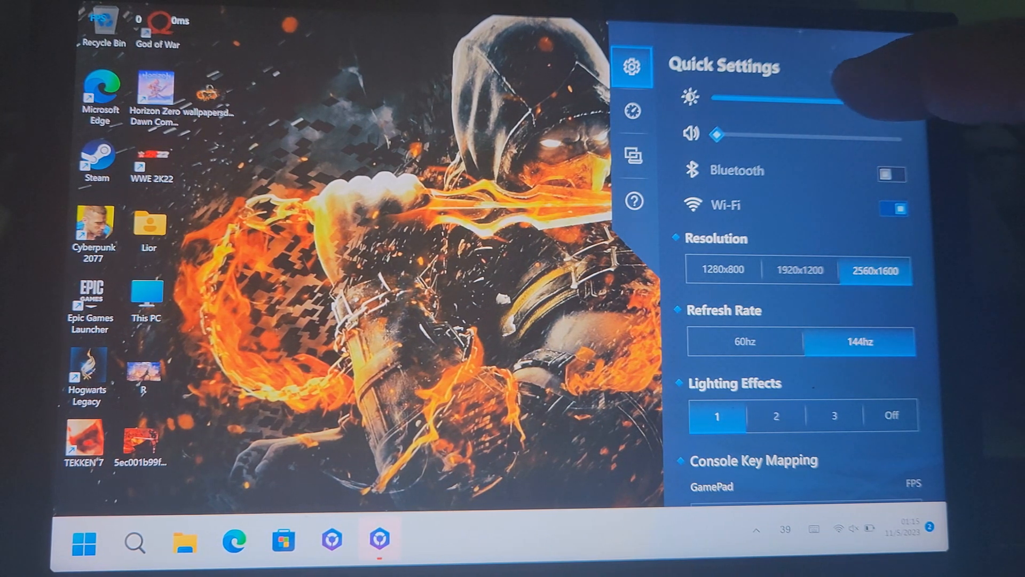
- Raise brightness to maximum and keep the display at 2560x1600, trying the 60hz refresh rate
drag(841, 98, 890, 98)
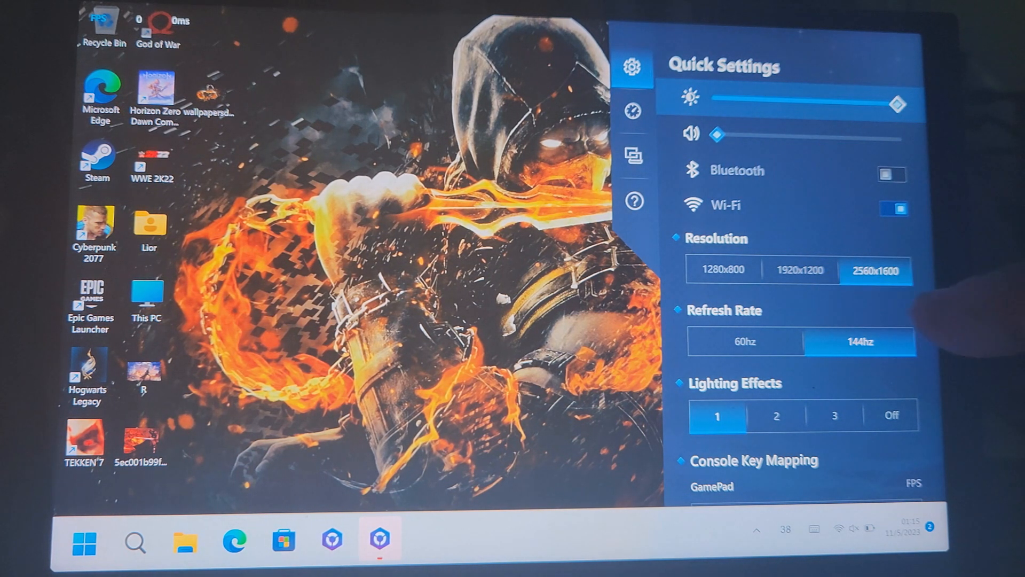
click(809, 269)
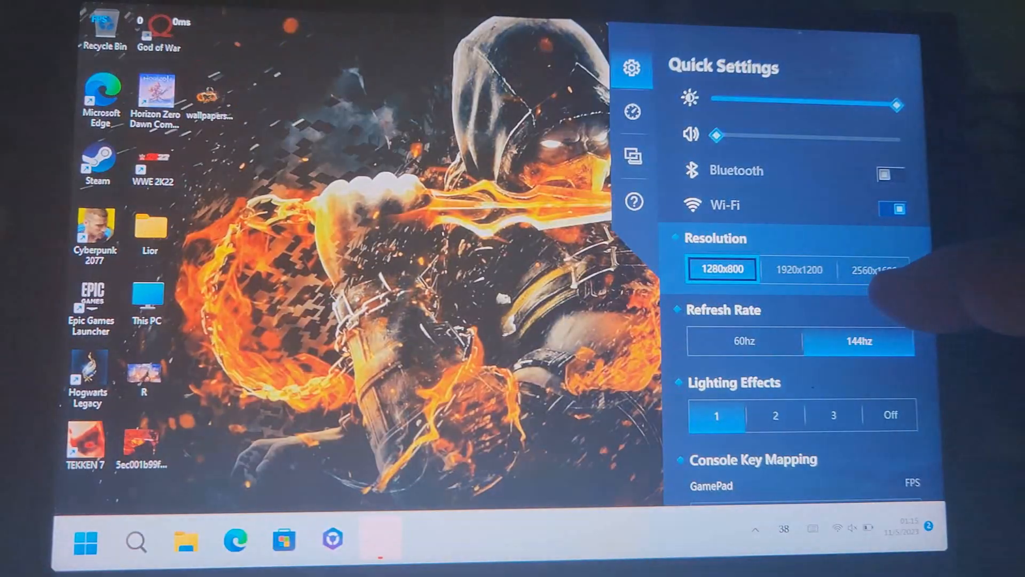
click(874, 270)
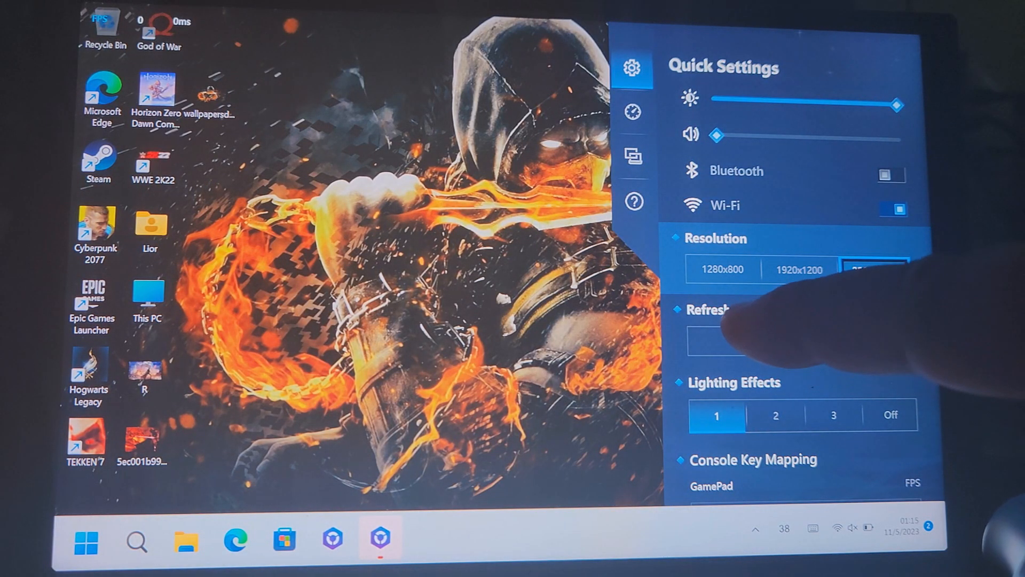
click(745, 341)
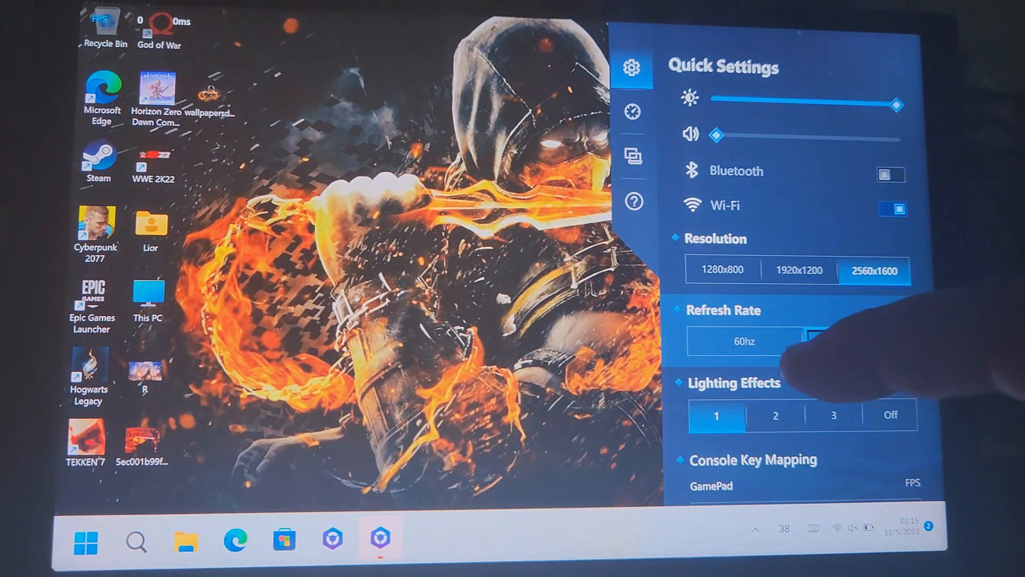
scroll(801, 361, down, 3)
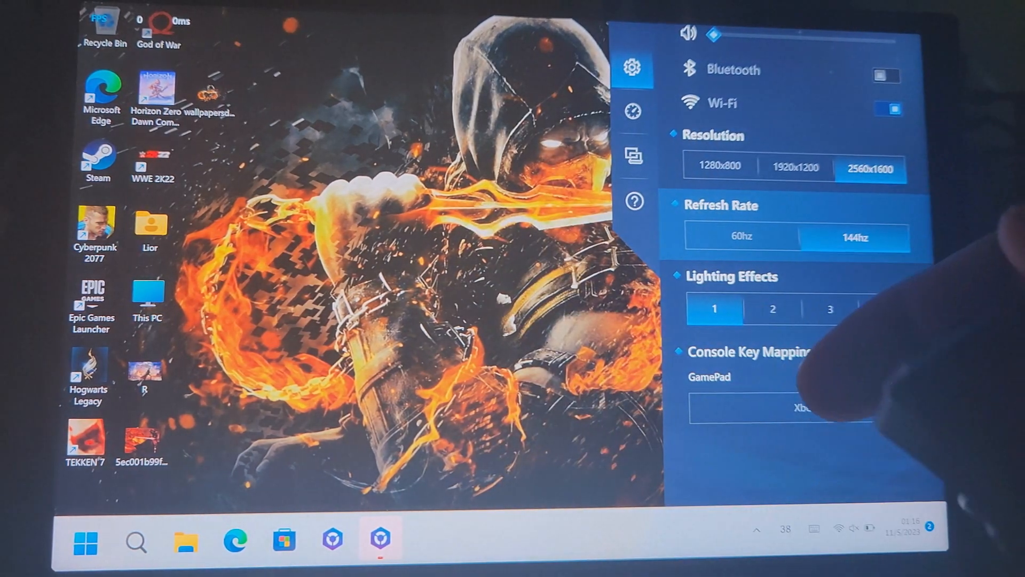
- Cycle lighting effects through pattern 2 and Off back to pattern 1, then view the performance overview
click(773, 309)
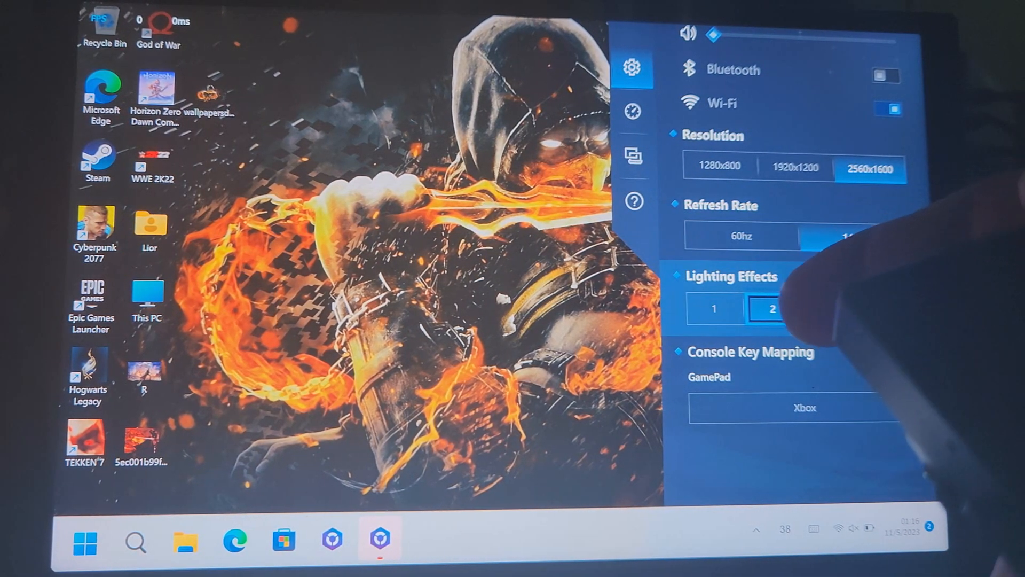
click(887, 309)
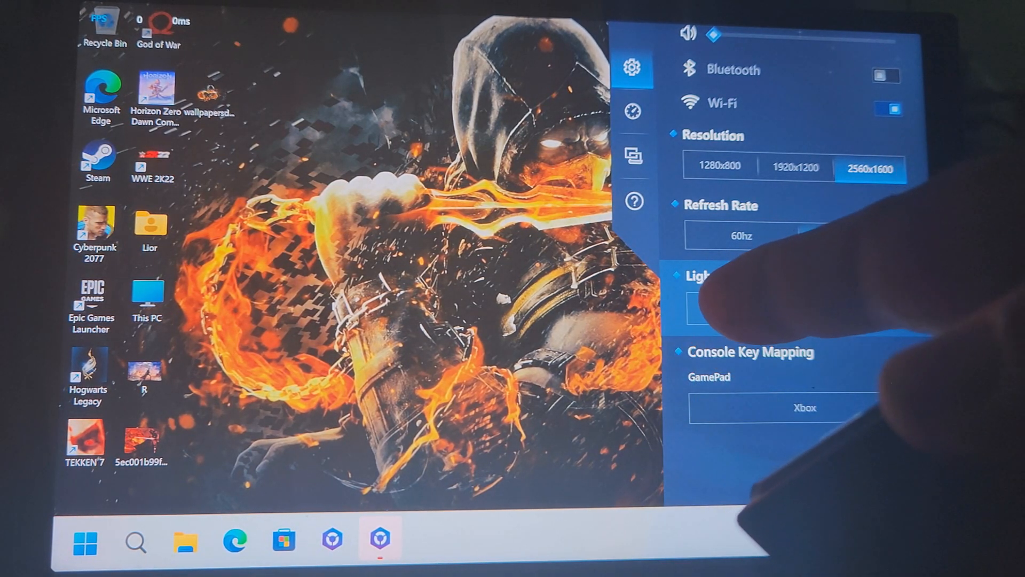
click(714, 309)
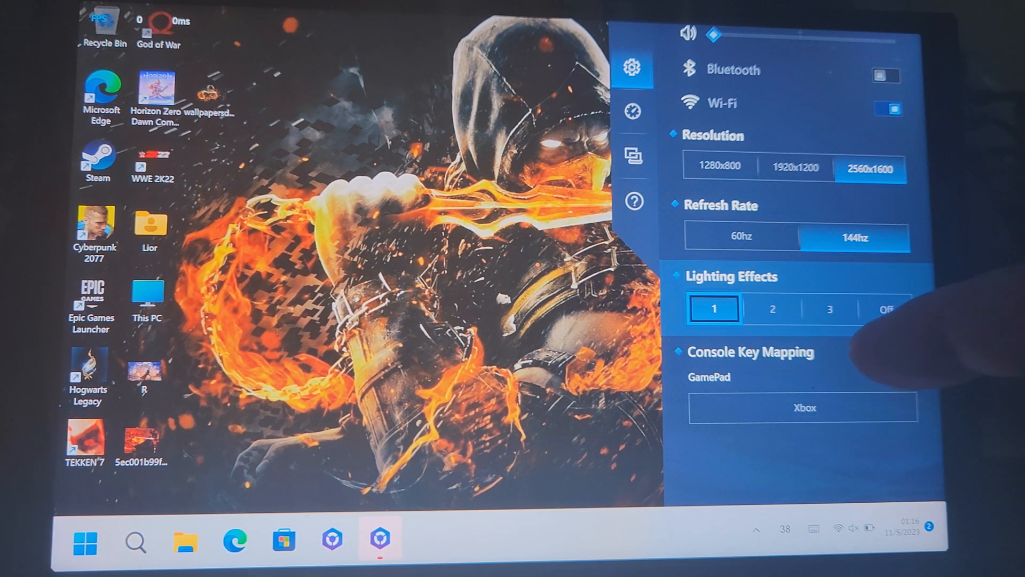
click(632, 111)
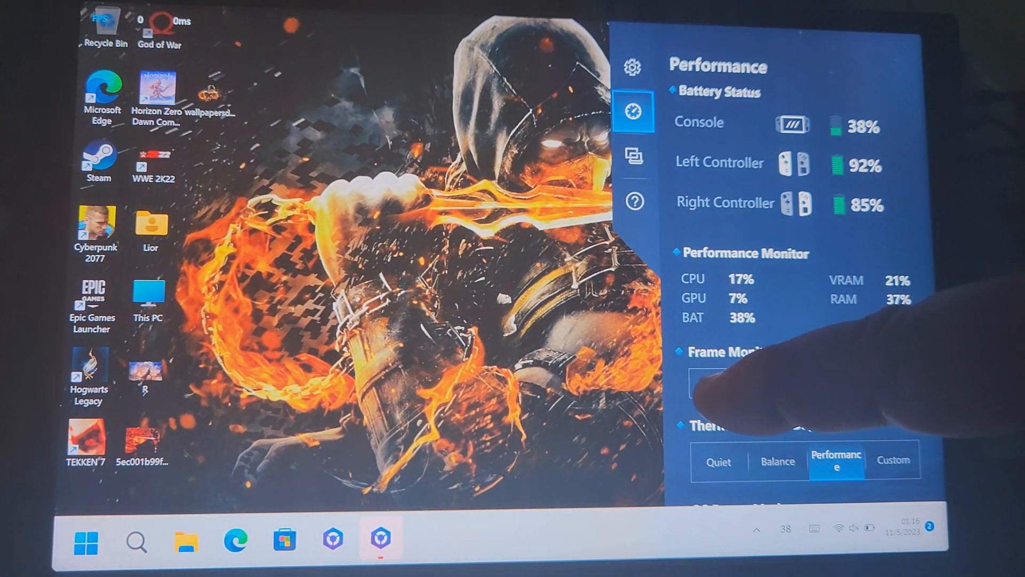
- Show the full performance stats overlay on the desktop and capture a screenshot of it
click(717, 383)
click(561, 201)
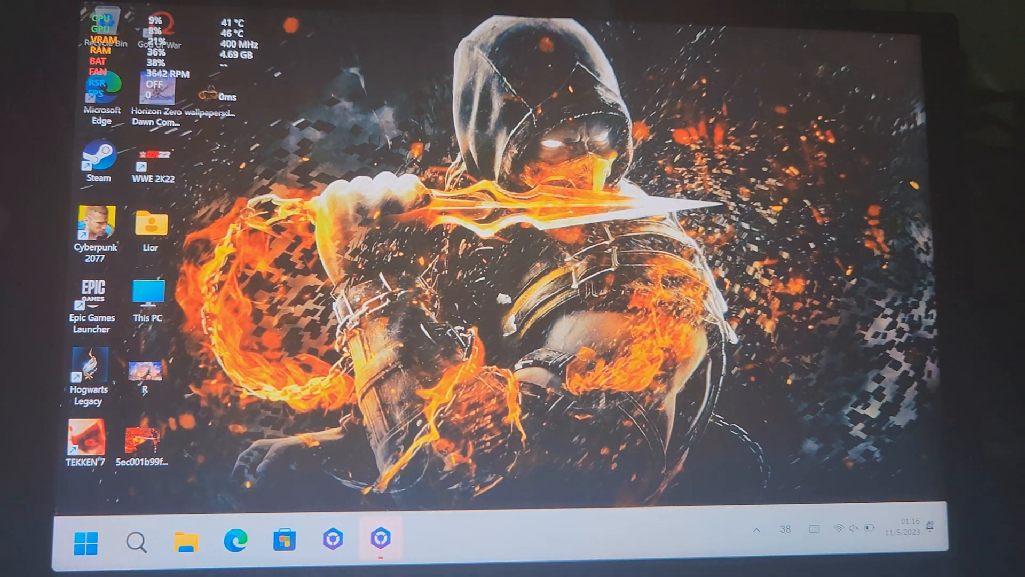
click(382, 540)
click(561, 241)
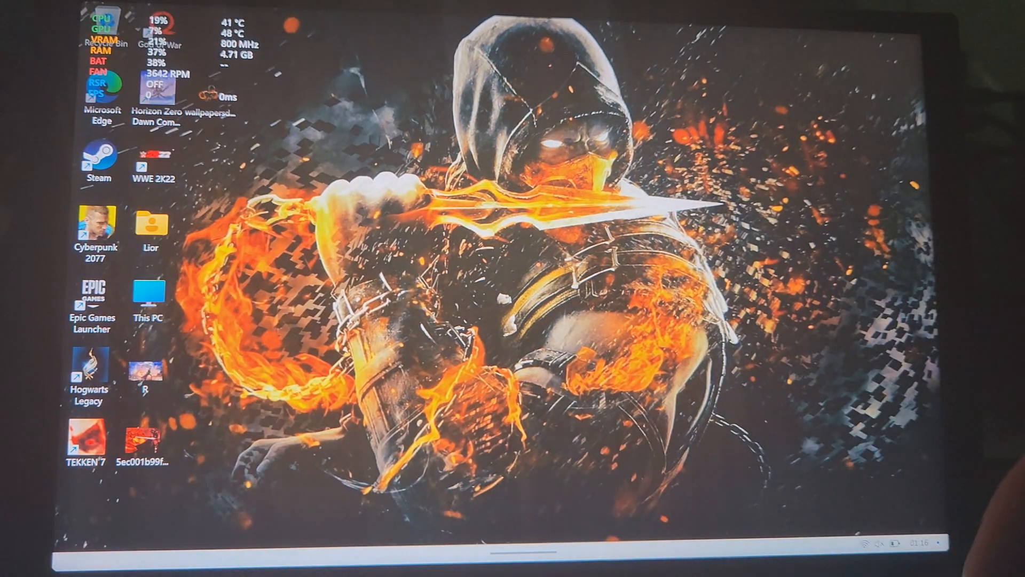
key(super+Print)
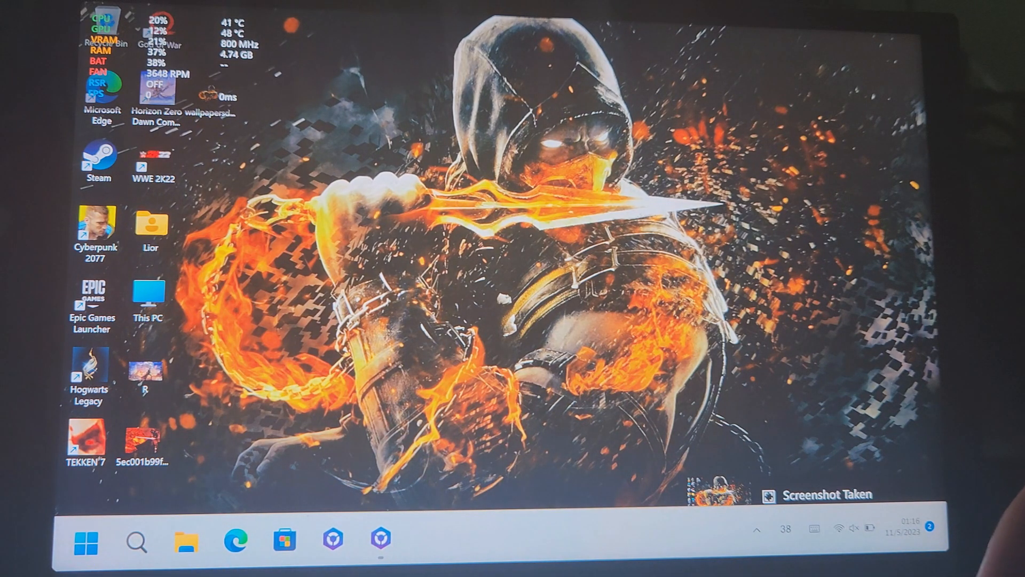
- Return to Quick Settings performance overview and turn the frame monitor overlay off
click(333, 541)
click(561, 241)
click(382, 541)
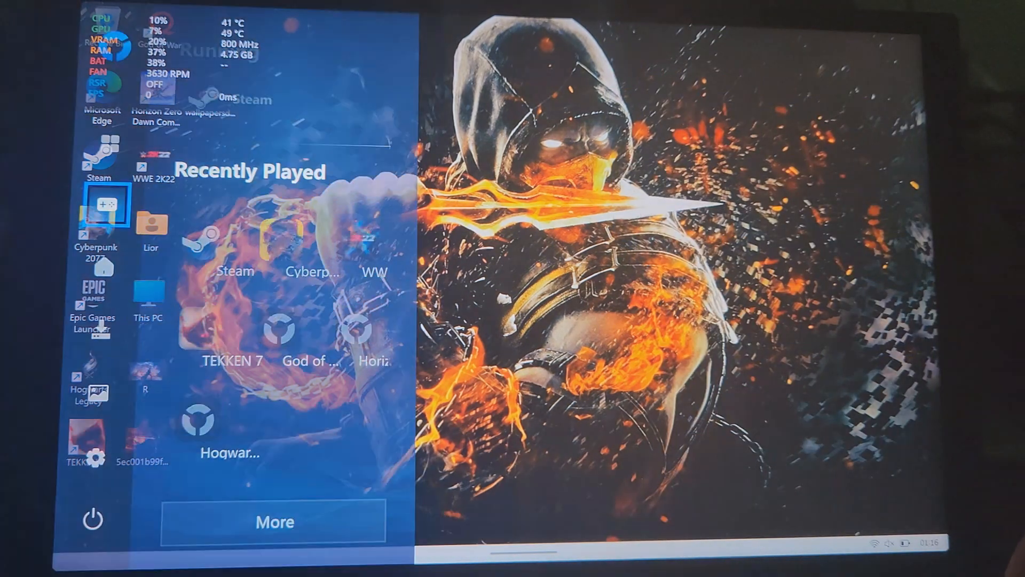
click(562, 241)
key(super+a)
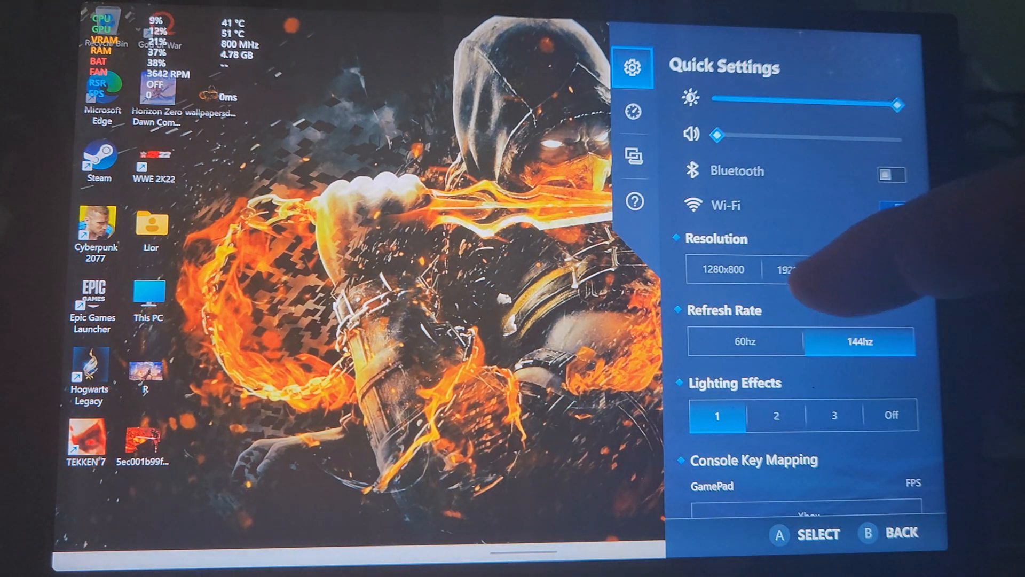
click(634, 112)
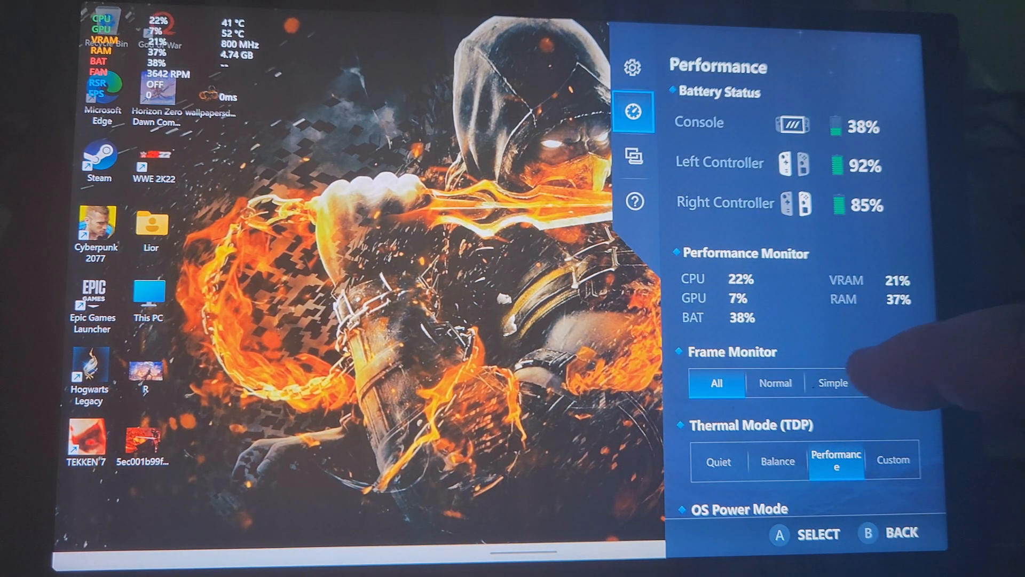
click(890, 383)
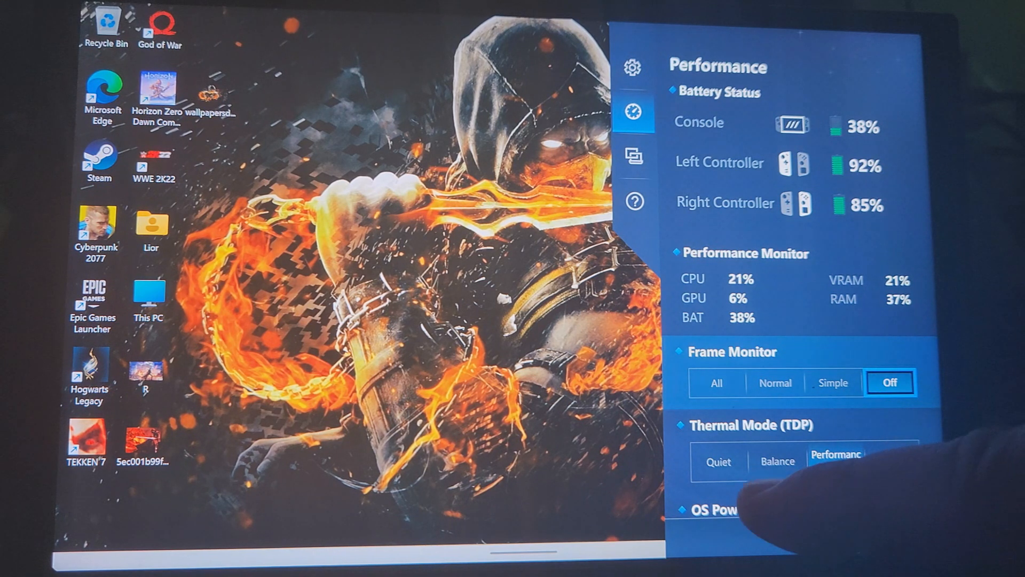
- Set the thermal mode to Performance and bring up the productivity mode options
click(837, 462)
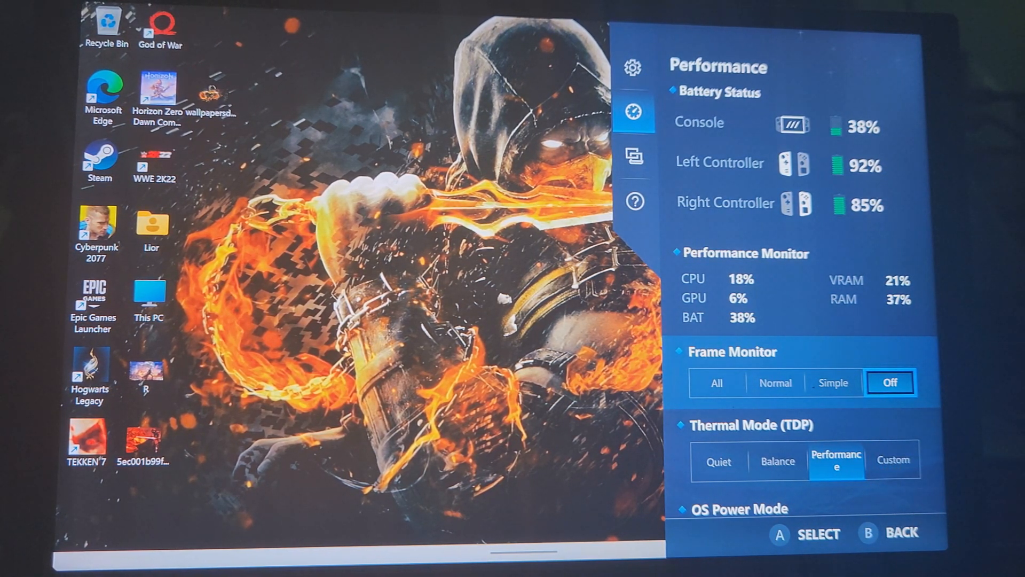
scroll(882, 320, down, 4)
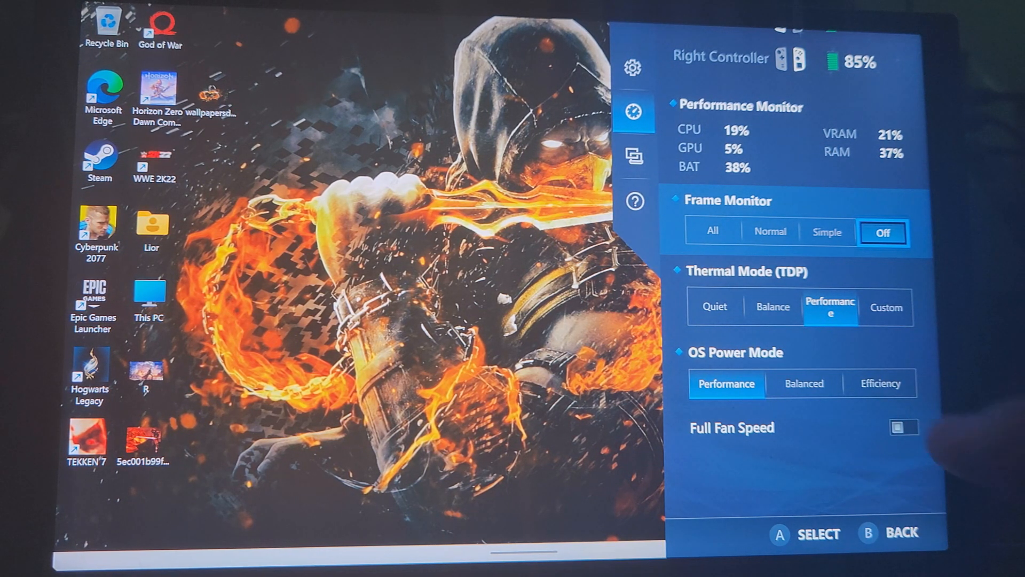
click(635, 156)
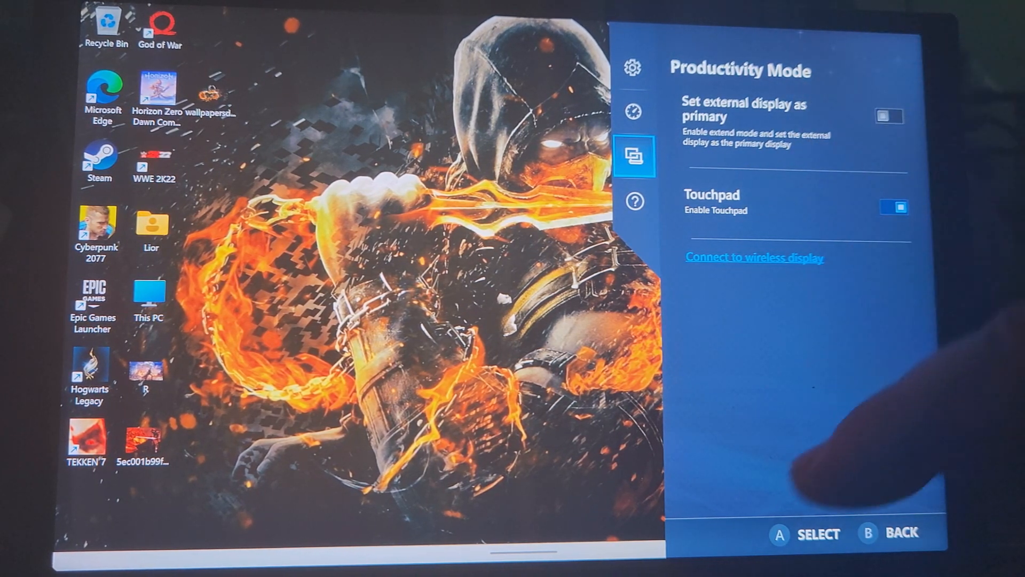
- Close the productivity mode side panel by tapping the desktop
click(553, 313)
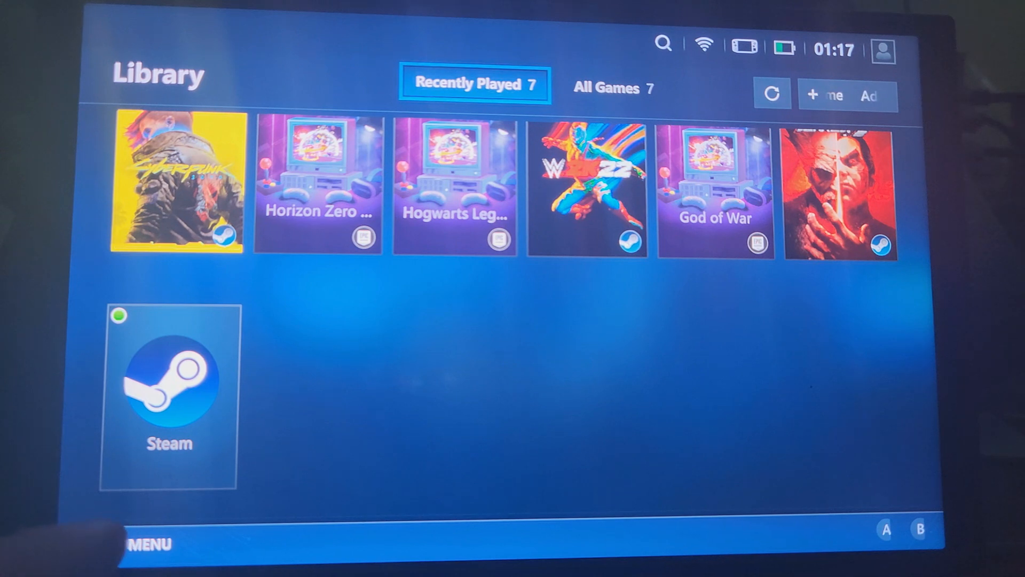
- Toggle the side menu of running games and show the All Games list in the library
click(100, 544)
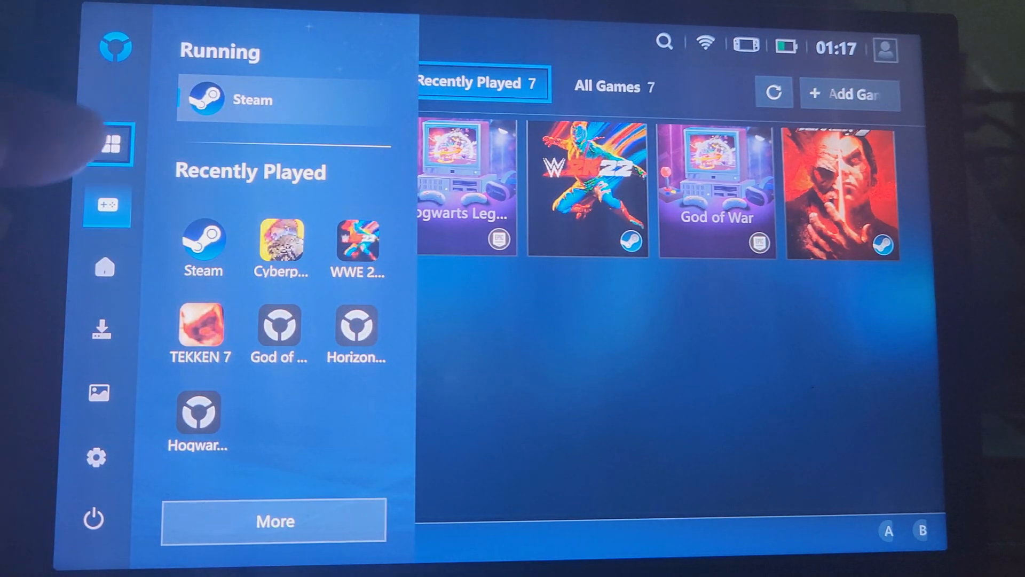
click(111, 144)
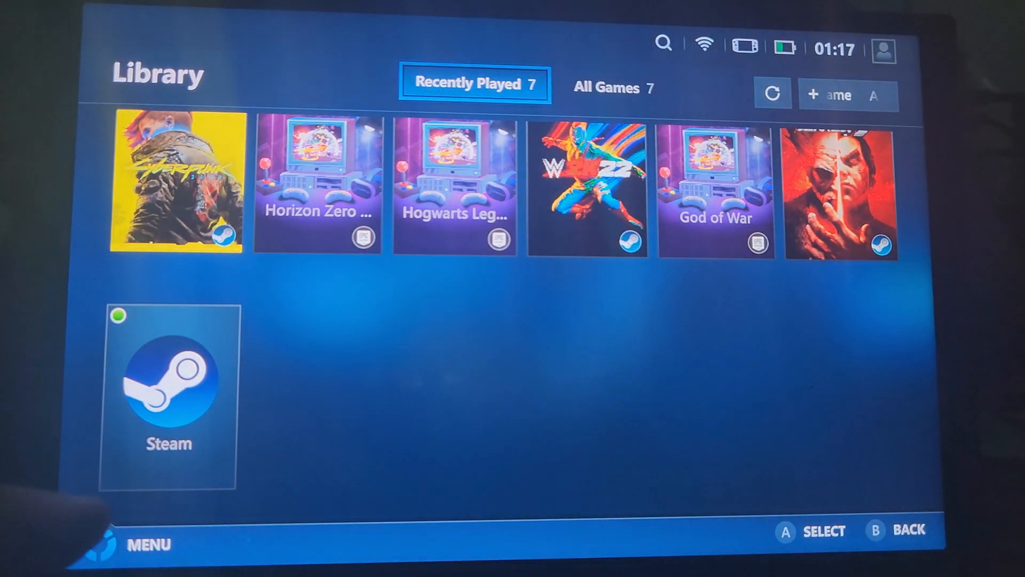
click(128, 545)
key(Tab)
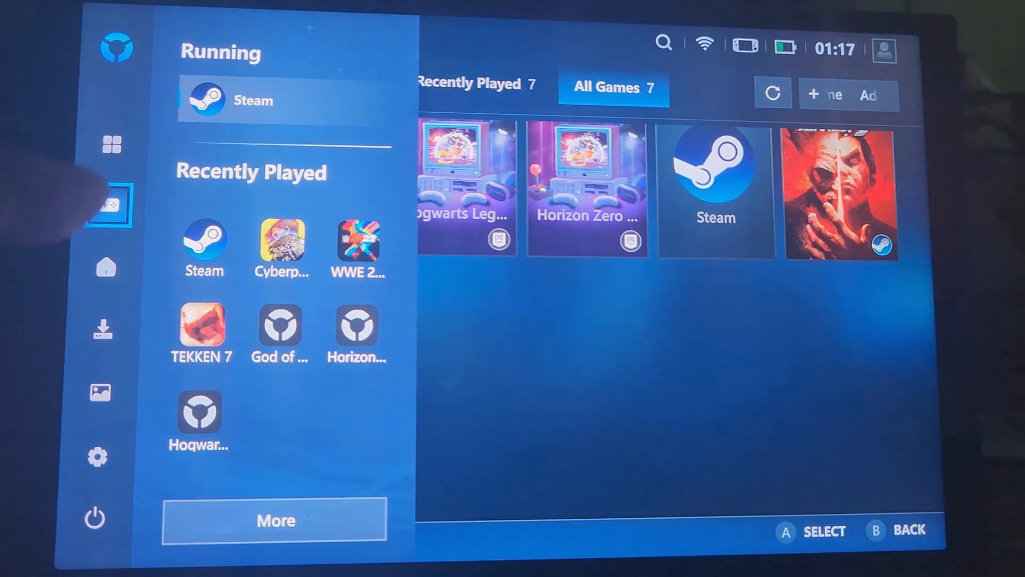
- Go to the Legion Space home screen and open the Android games section
click(107, 268)
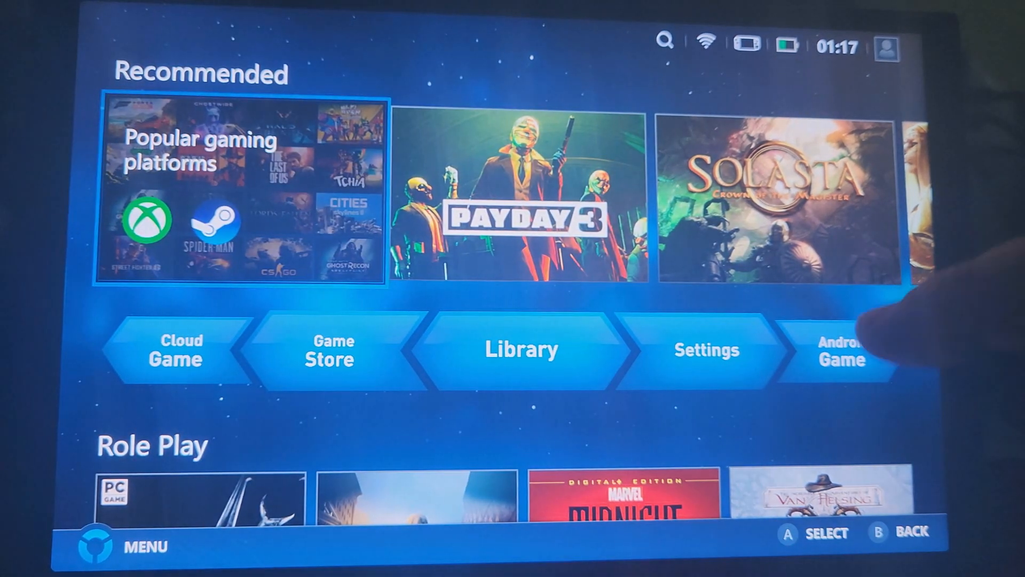
click(843, 350)
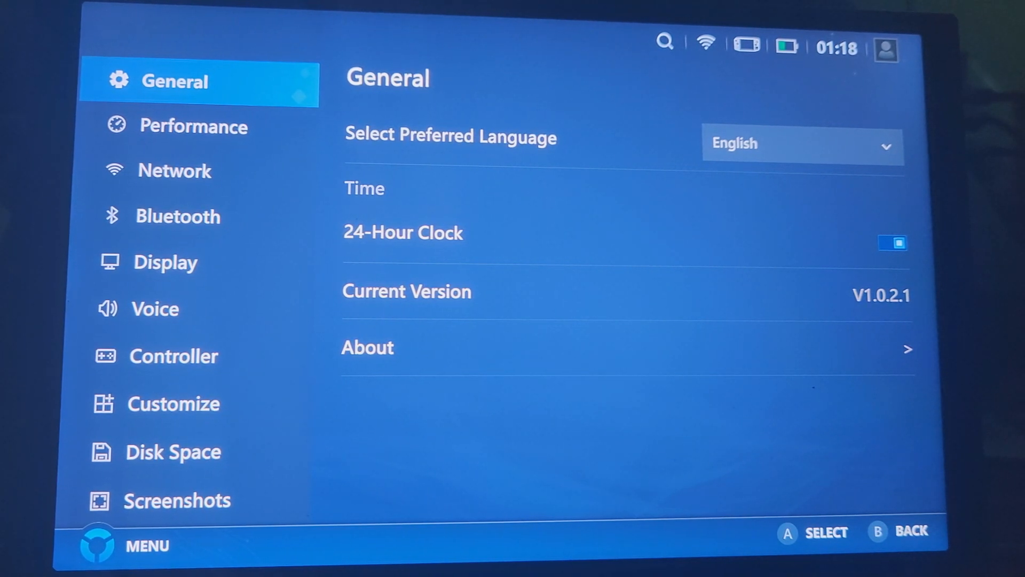
- In Performance settings, turn on Radeon Super Resolution and review the Full Fan Speed option
key(Down)
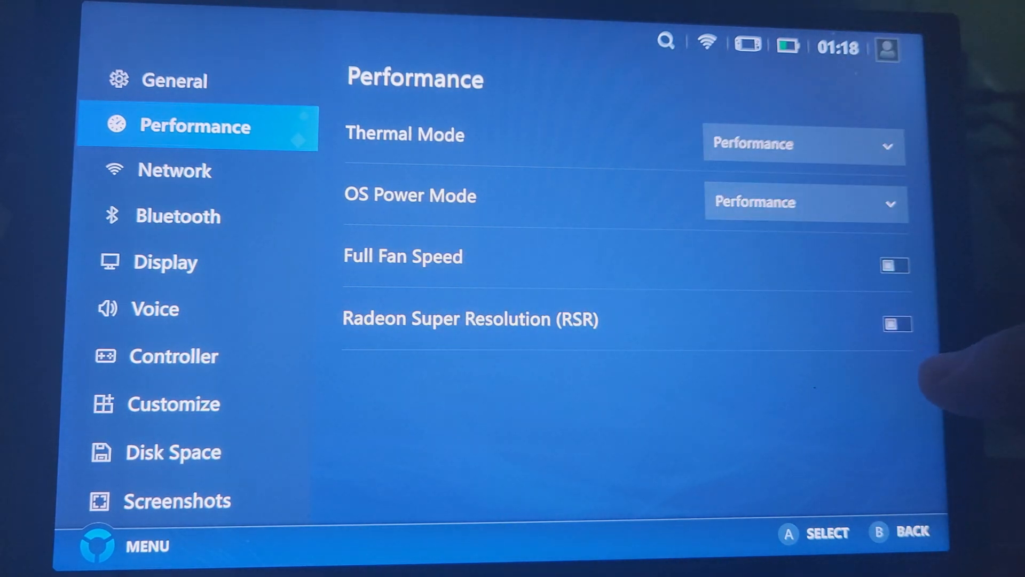
click(898, 324)
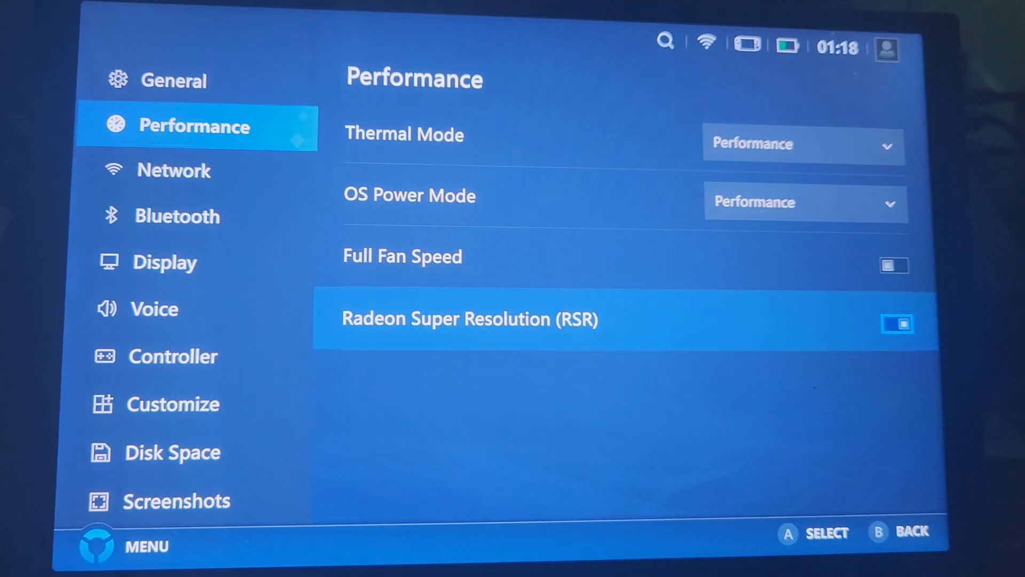
key(Up)
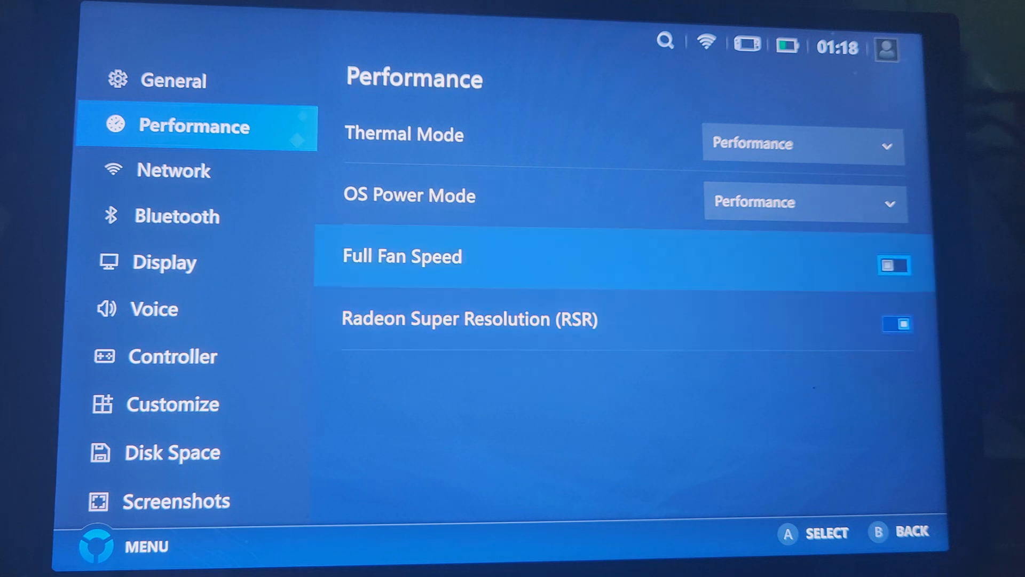
- Step through Network, Bluetooth, Voice and Controller settings to reach the Customize page
key(Down)
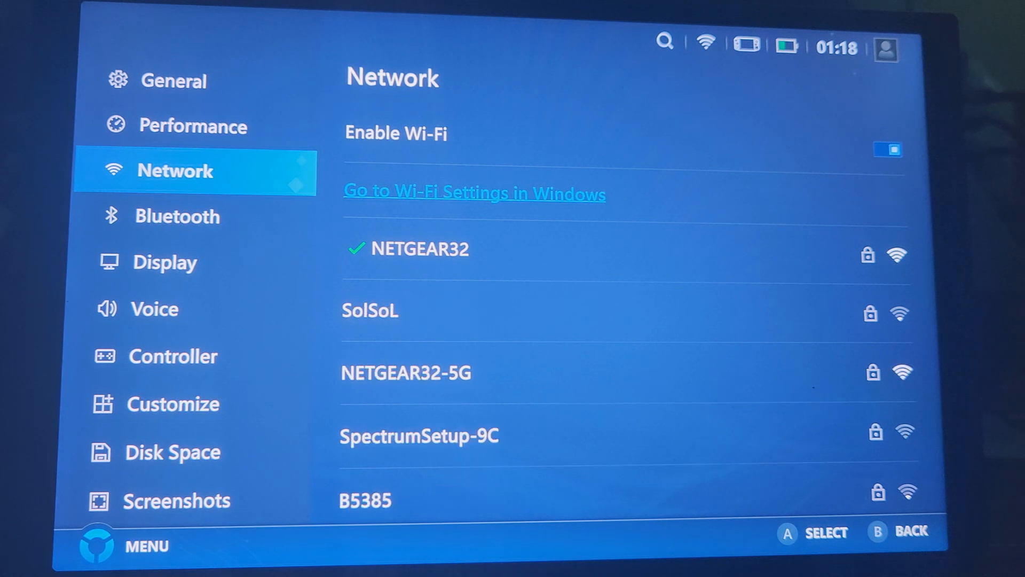
key(Down)
key(Down)
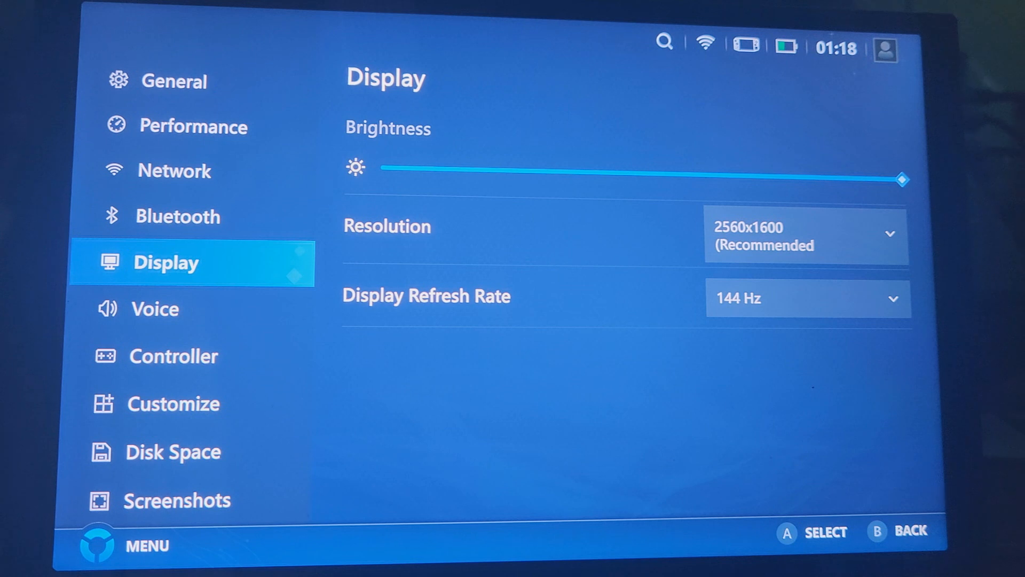
key(Down)
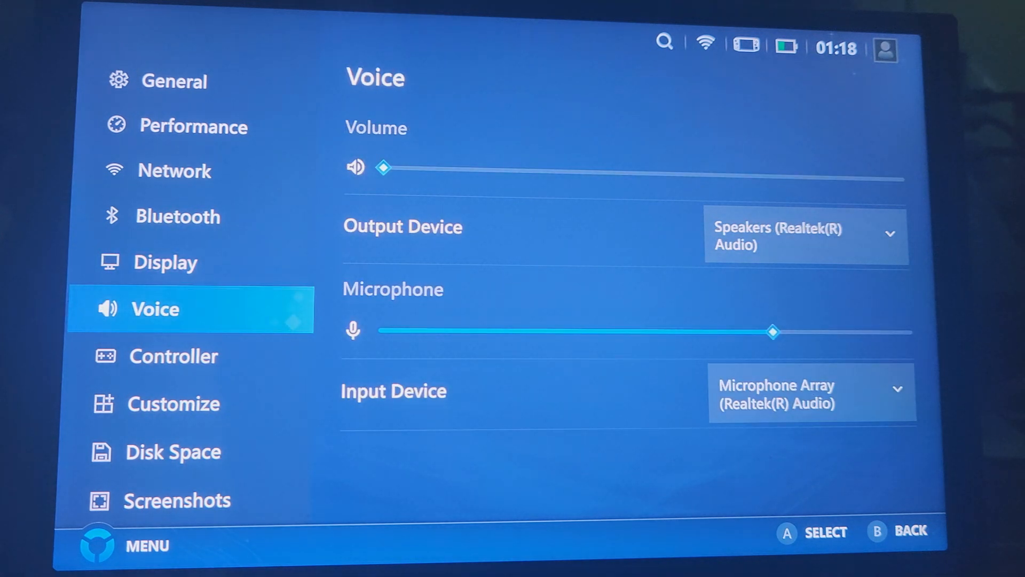
key(Down)
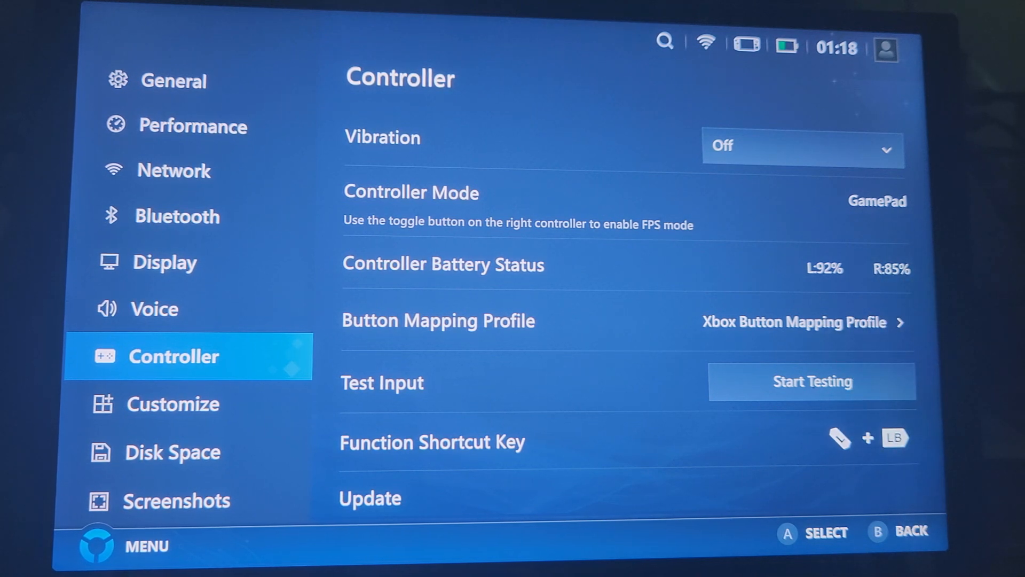
key(Down)
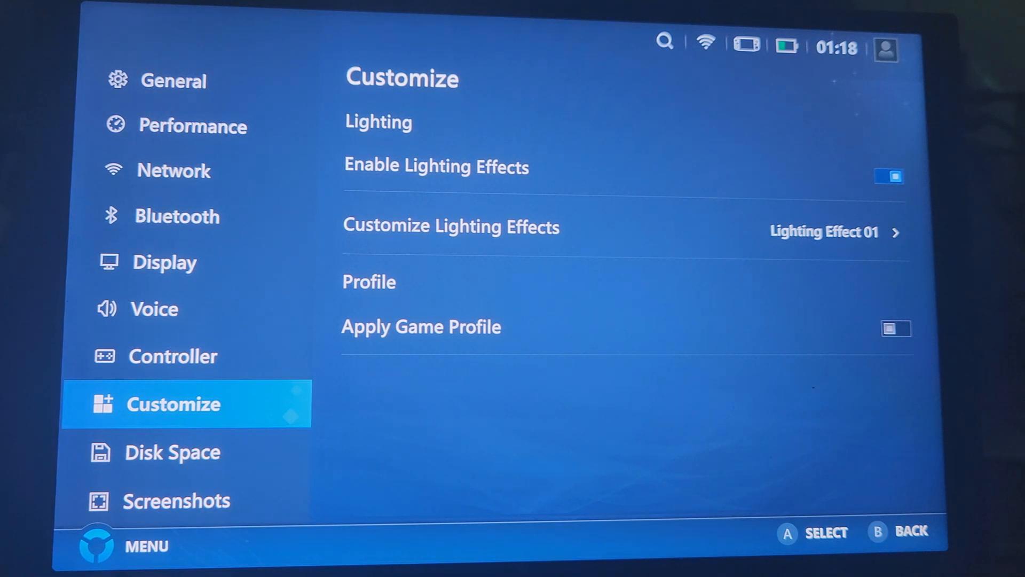
- Open the Lighting Effect 01 profile and bring its colour and brightness options into view
key(Right)
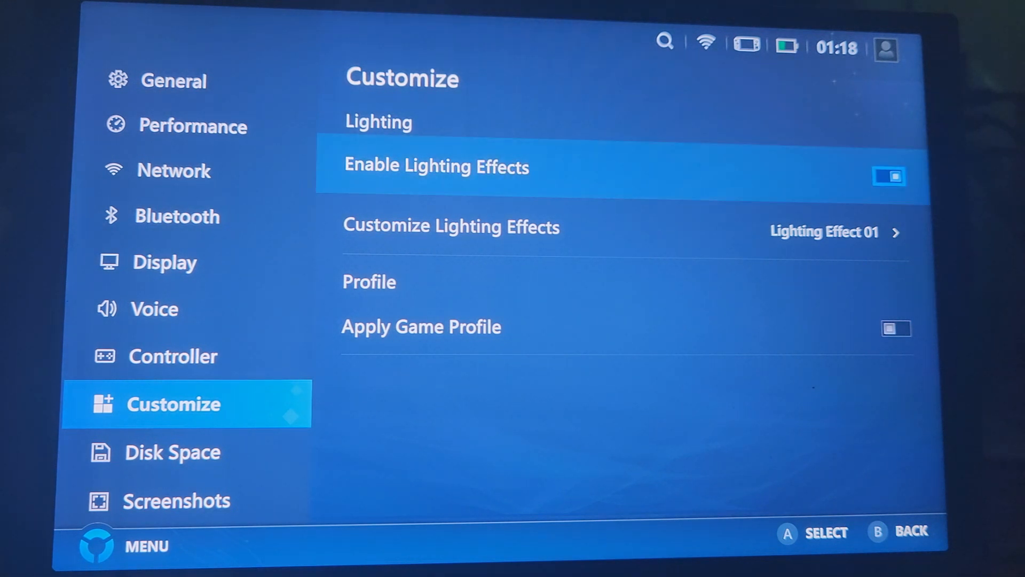
key(Down)
key(Up)
key(Down)
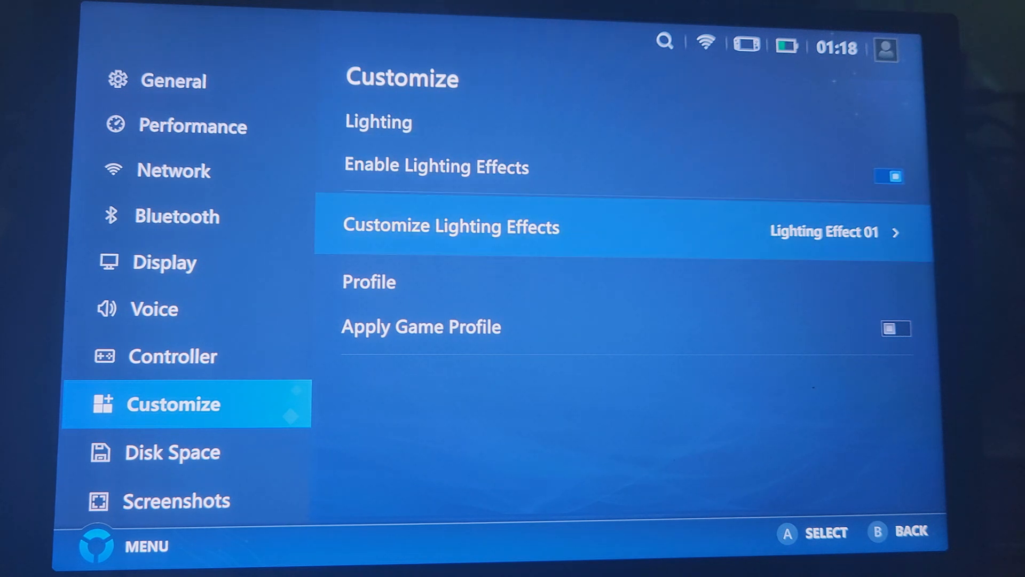
key(Return)
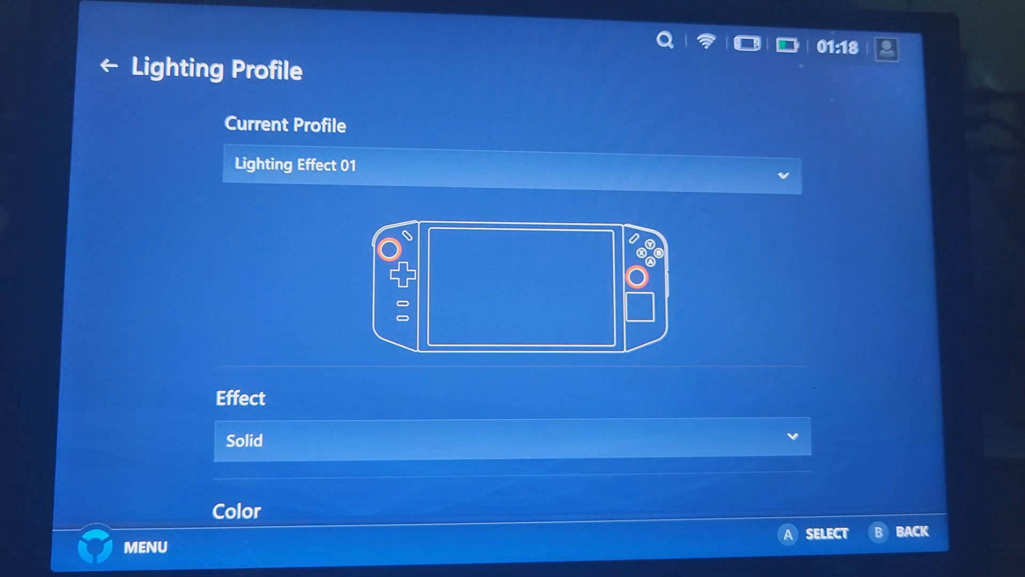
key(Down)
key(Down)
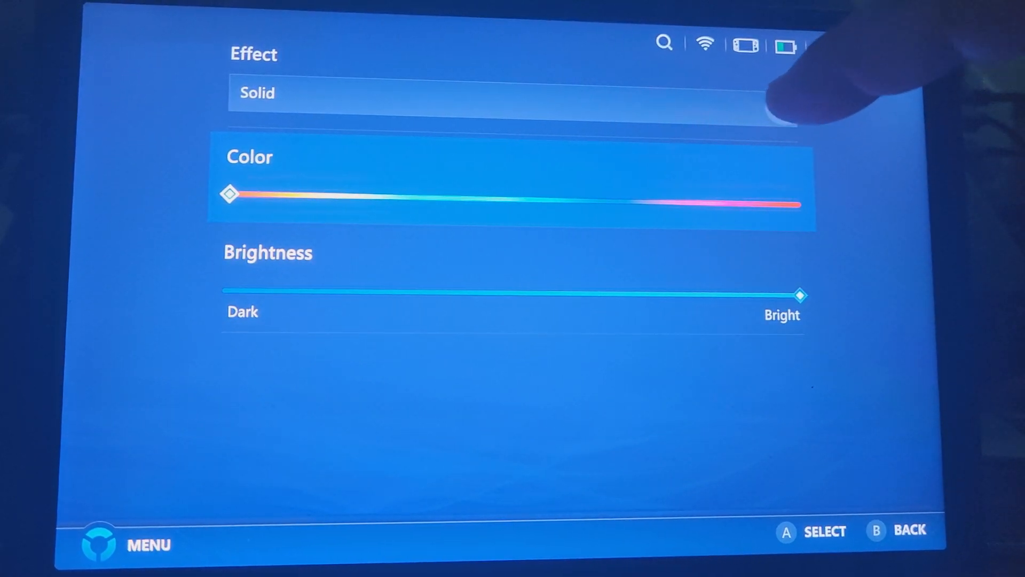
- Review the lighting effect list keeping Solid, then back out to the settings categories
click(781, 100)
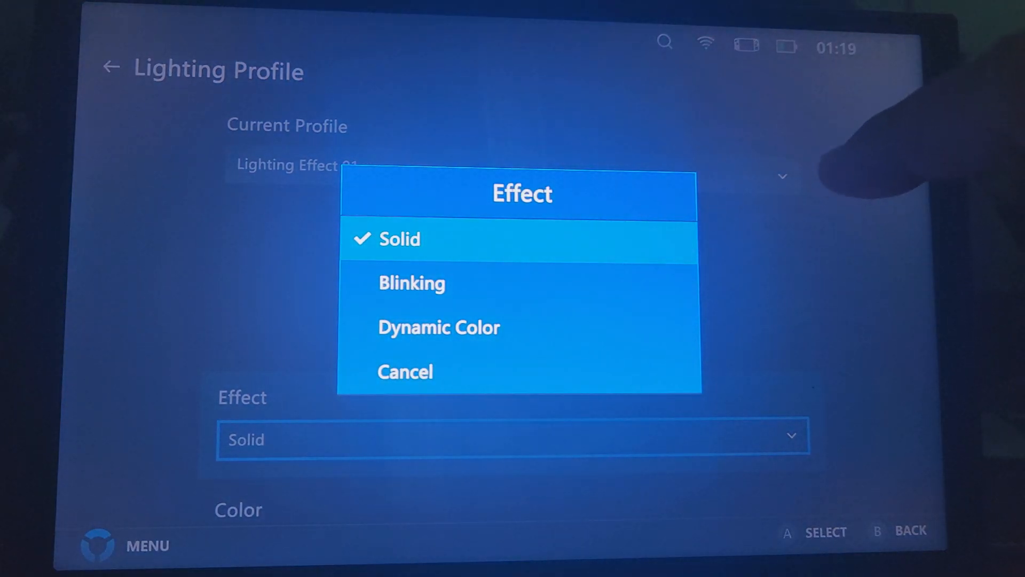
key(Return)
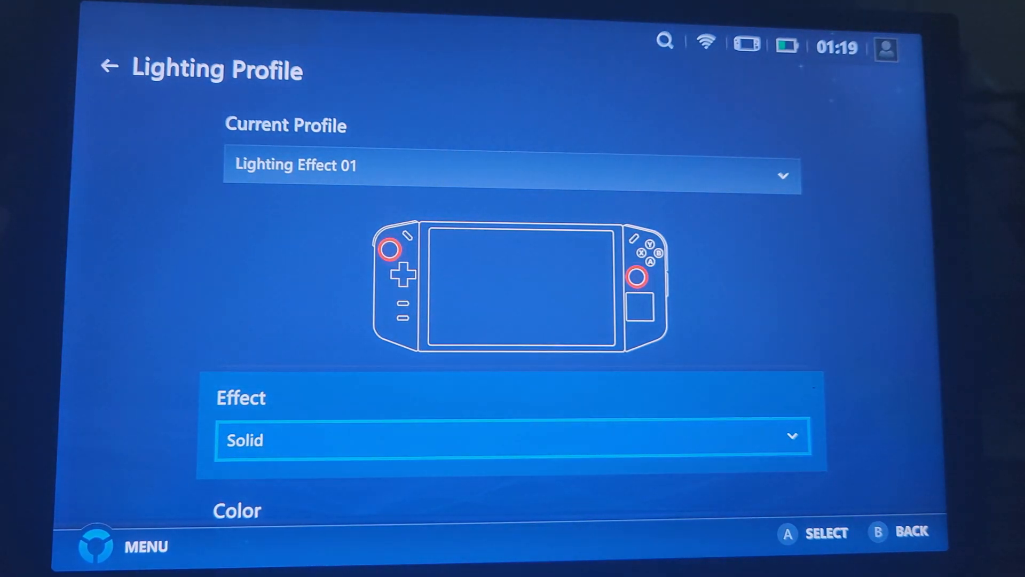
key(Escape)
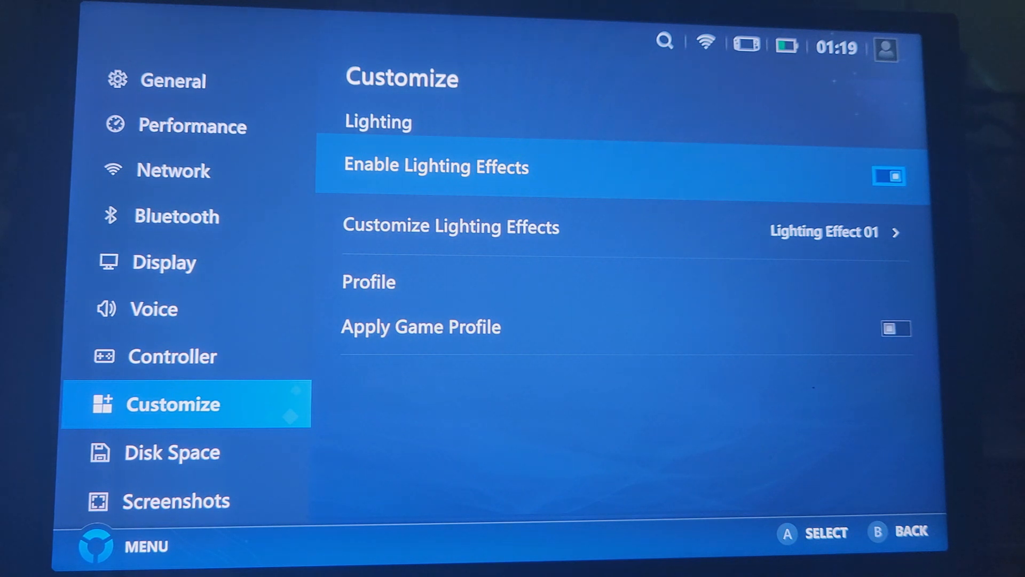
key(Down)
key(Down)
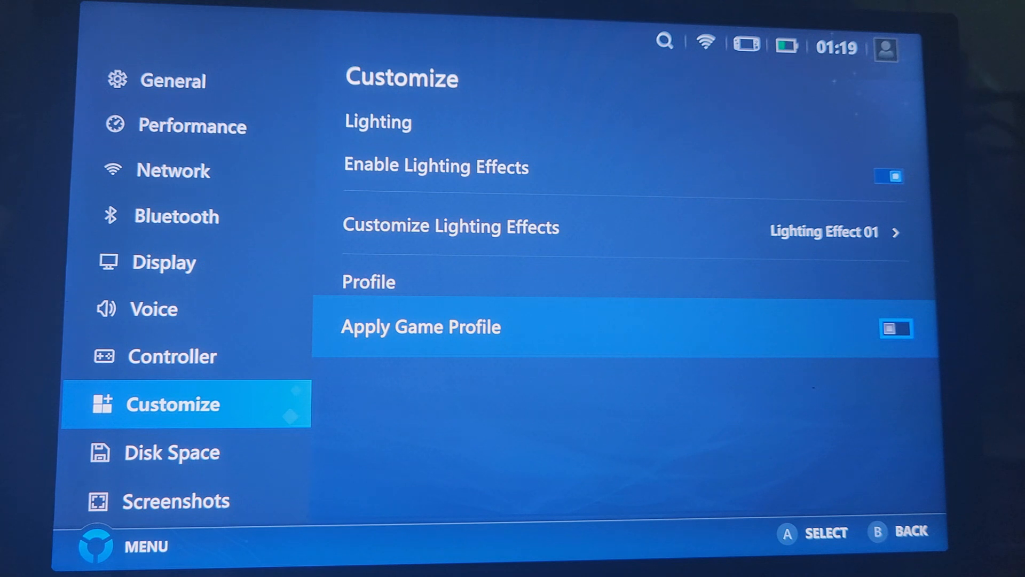
key(Escape)
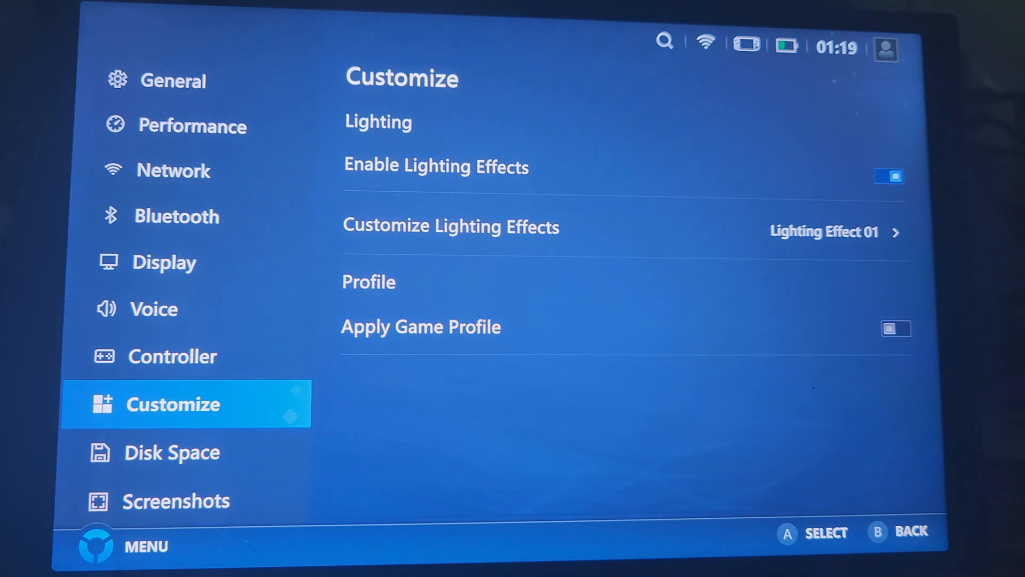
- View the Disk Space page and move on to the Screenshots settings
key(Down)
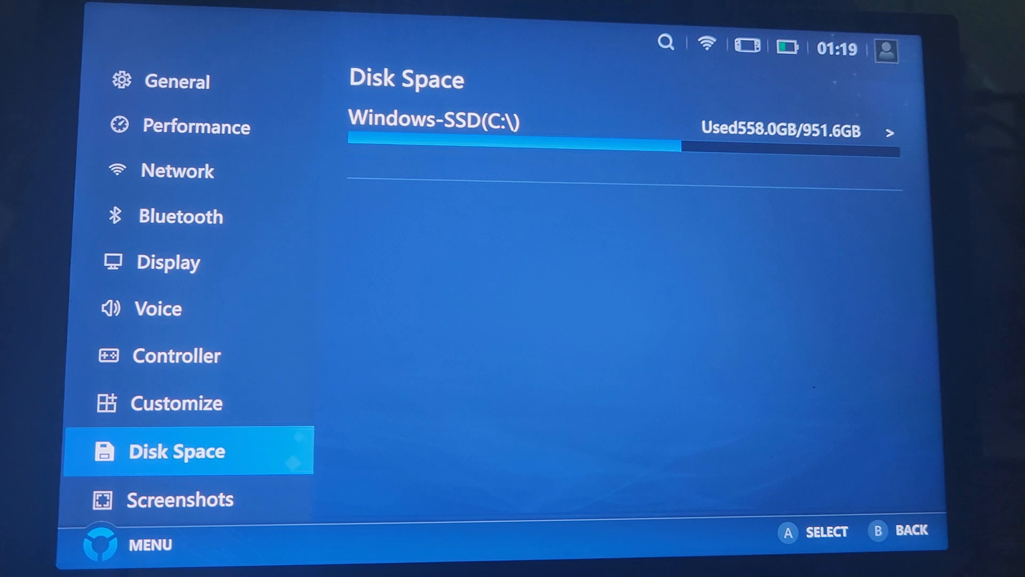
key(Down)
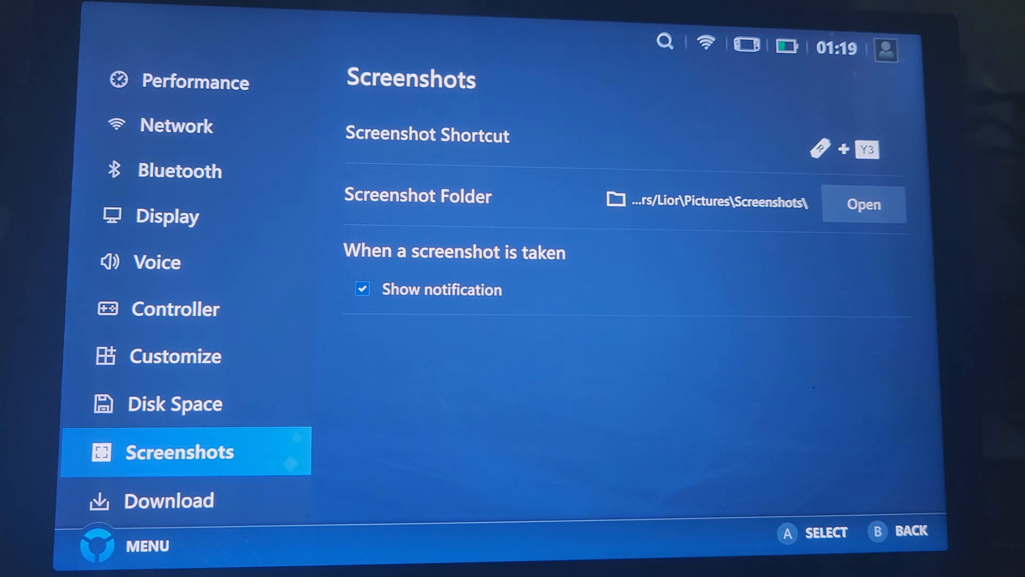
- Browse through the screenshot folder and notification option rows
key(Right)
key(Down)
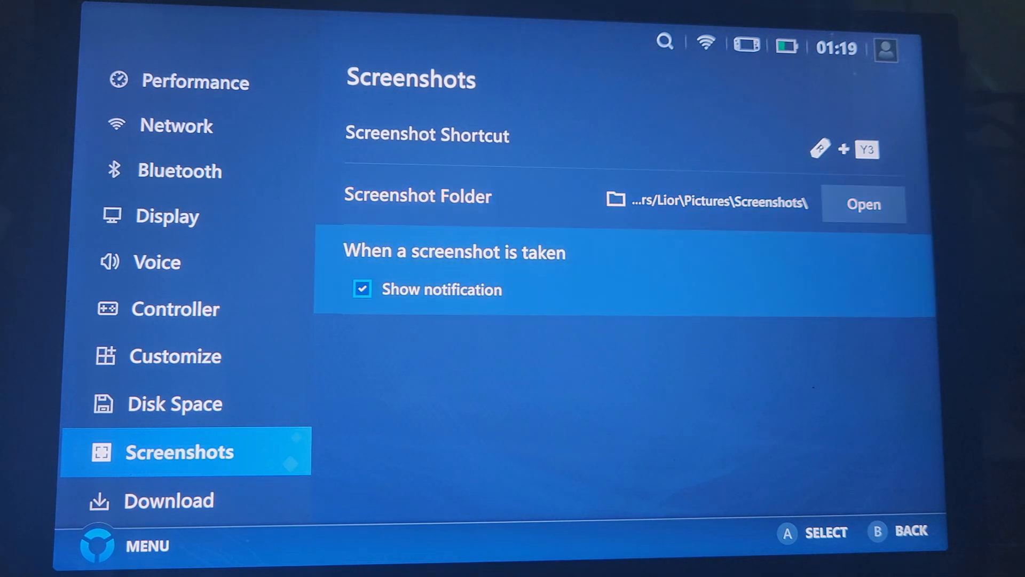
key(Up)
key(Down)
key(Up)
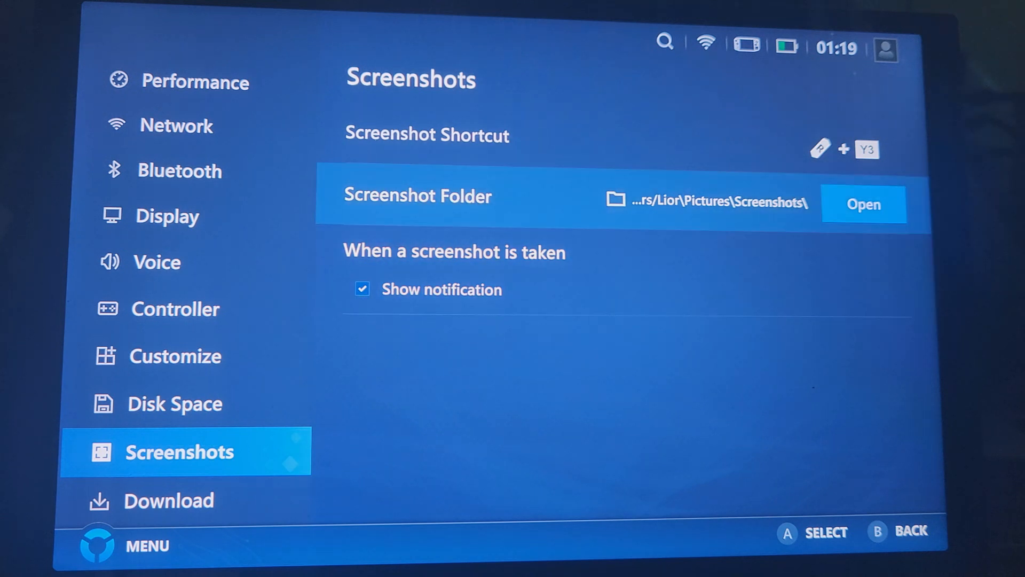
- View the Download settings with the game download path, then head back up the categories
key(Left)
key(Down)
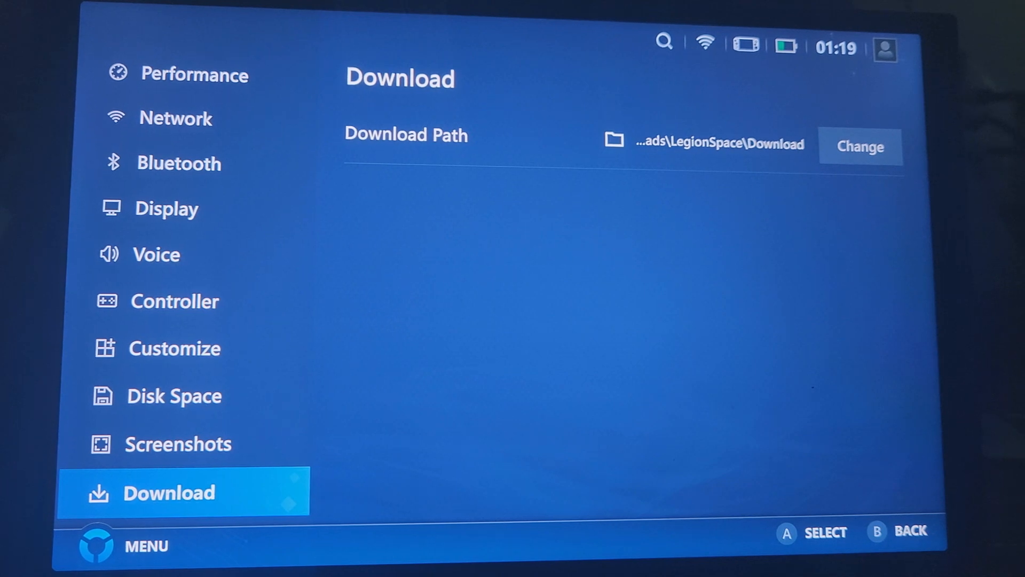
key(Up)
- Review the Performance page rows for Radeon Super Resolution and Full Fan Speed
key(Up)
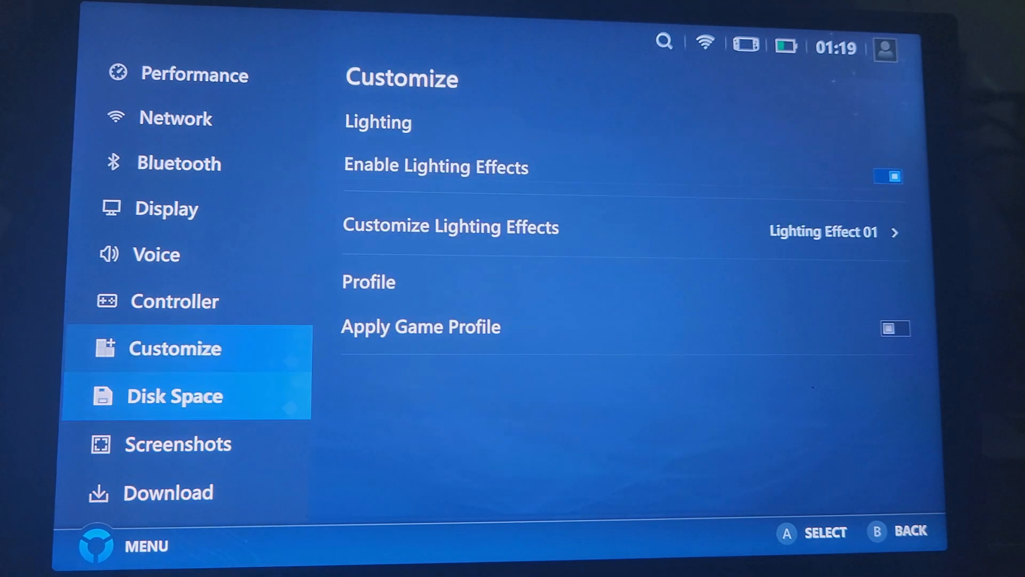
key(Up)
key(Up)
key(Up)
key(Up)
key(Up)
key(Up)
key(Up)
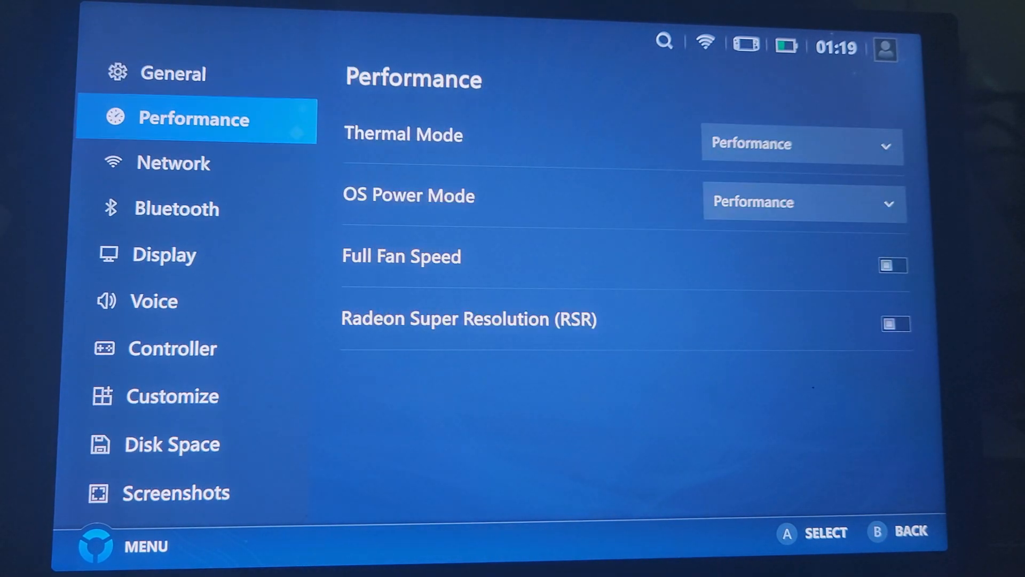
key(Right)
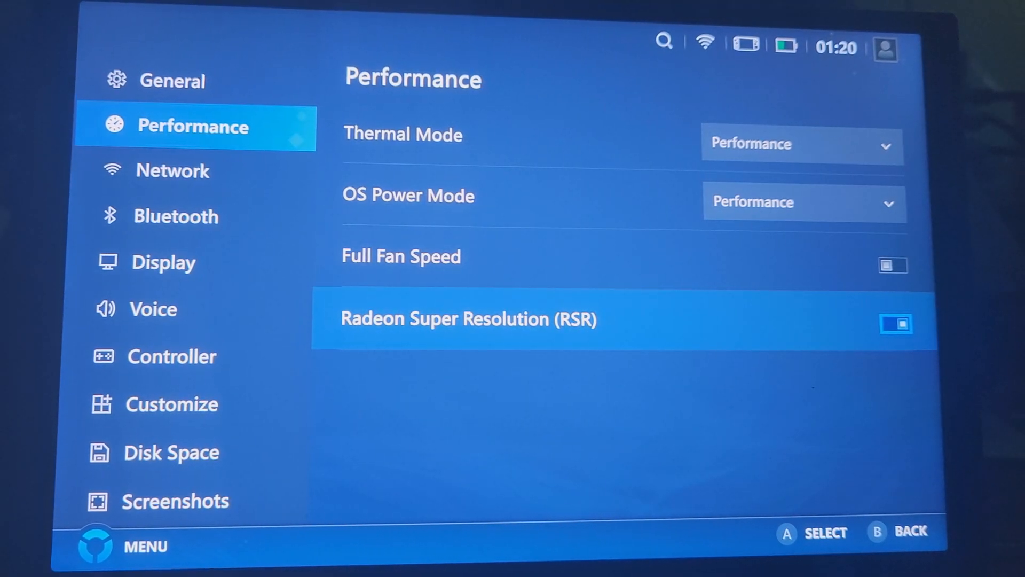
key(Up)
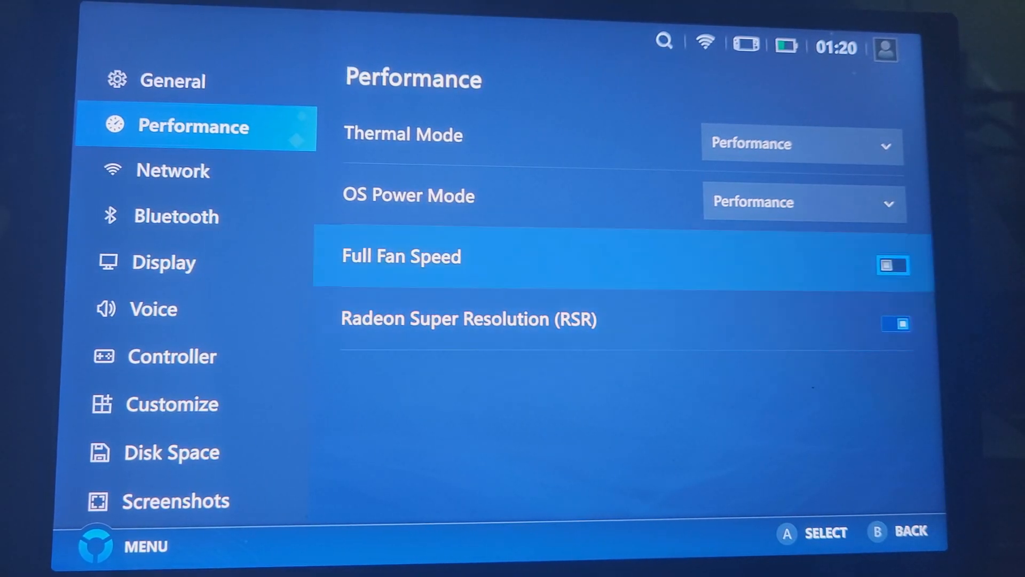
- Exit settings and leave Legion Space for the Windows desktop
key(Escape)
key(Escape)
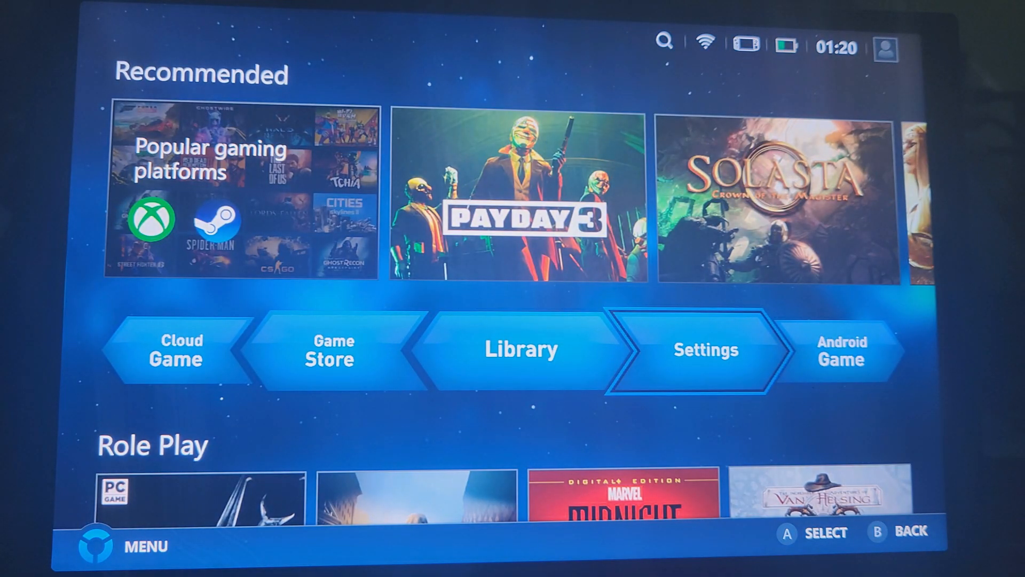
key(Escape)
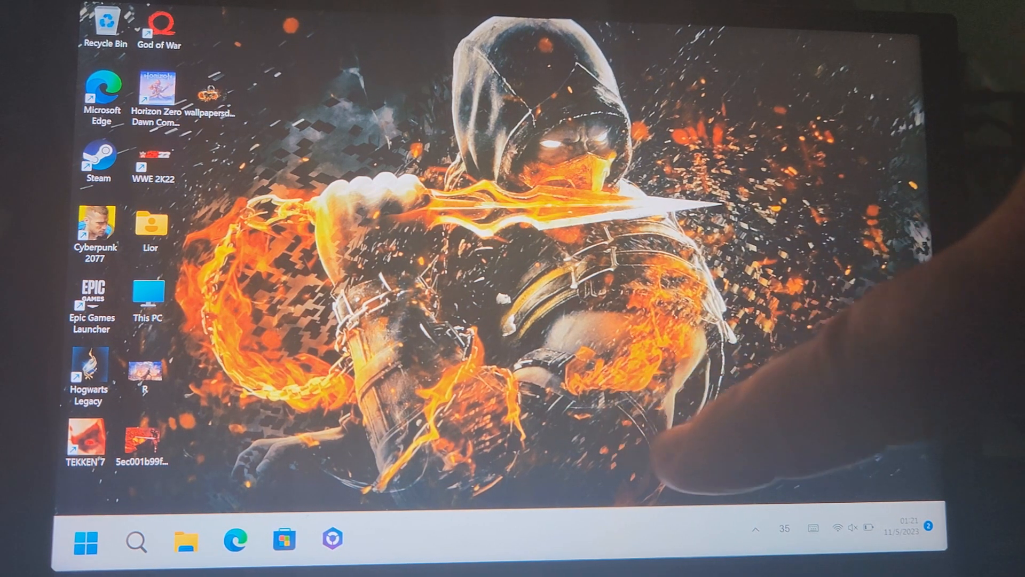
- Long-press an empty desktop area to call up the desktop context menu
mouse_move(657, 373)
mouse_down()
mouse_move(708, 429)
mouse_move(579, 231)
mouse_up()
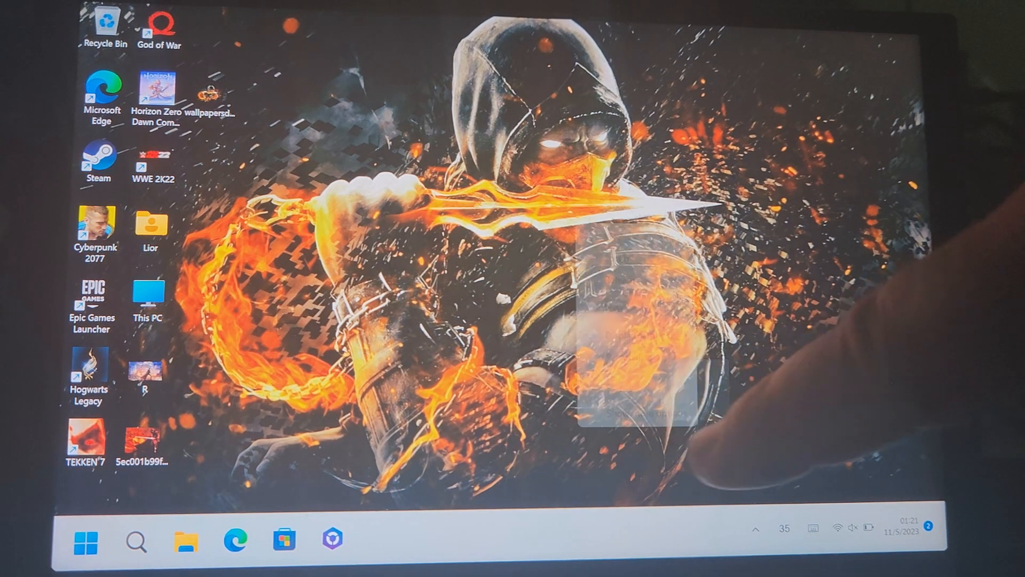
- Go to the Themes page under Personalization in Windows Settings
click(625, 357)
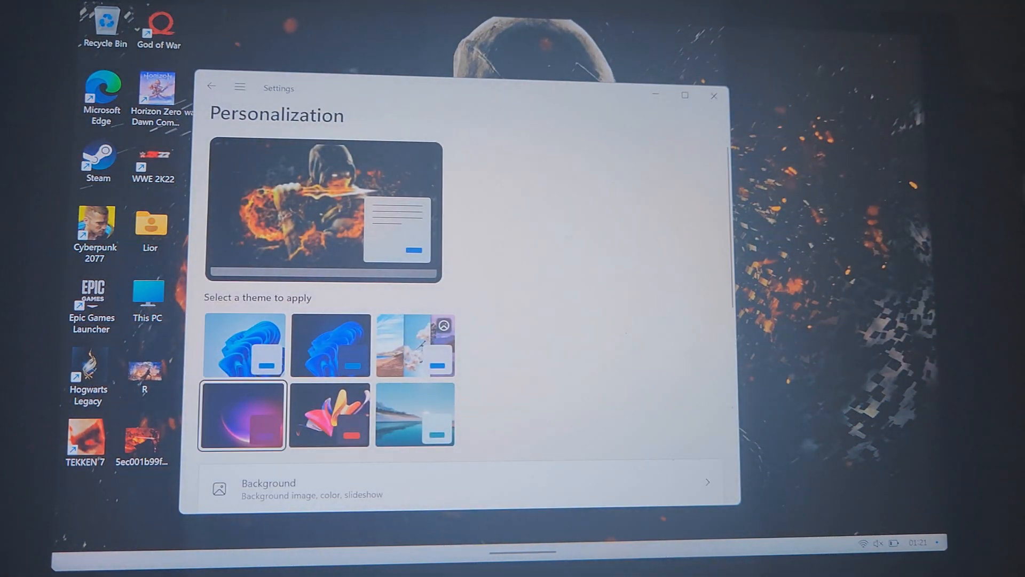
scroll(465, 321, down, 5)
key(Up)
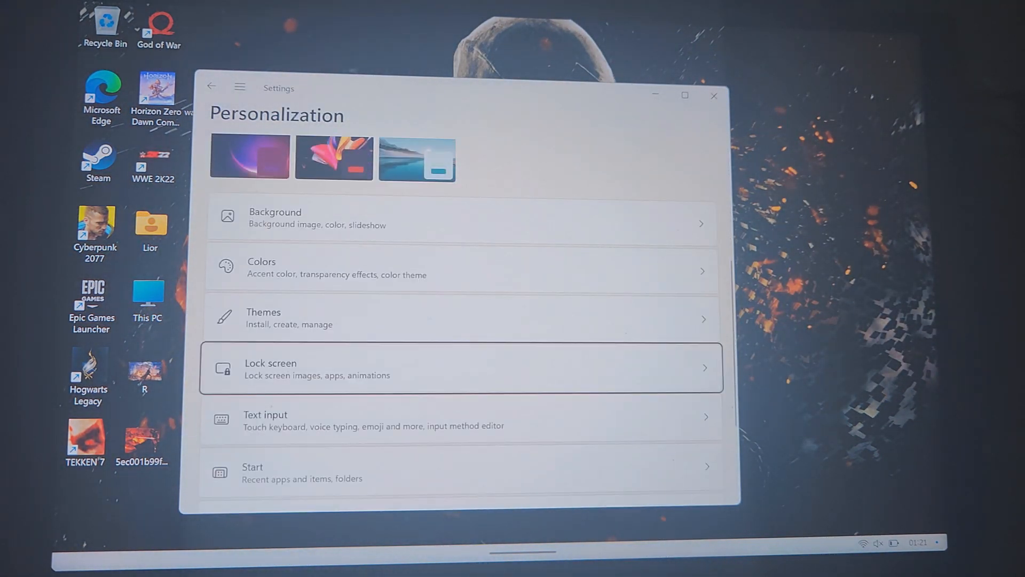
key(Up)
key(Return)
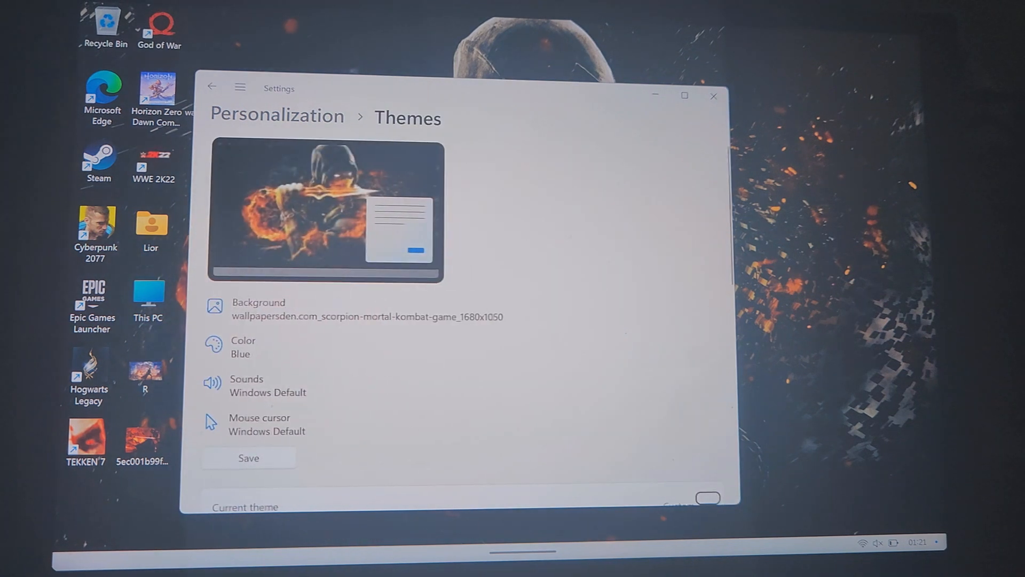
scroll(465, 321, down, 5)
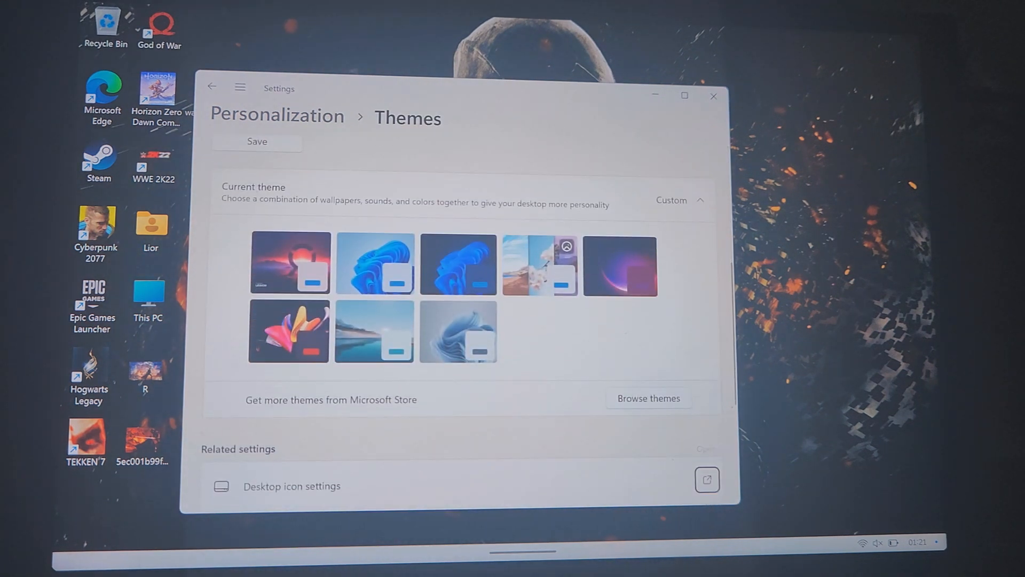
scroll(464, 321, down, 3)
- Check Computer, User's Files and Recycle Bin in Desktop Icon Settings, close it and return to Personalization
key(shift+Tab)
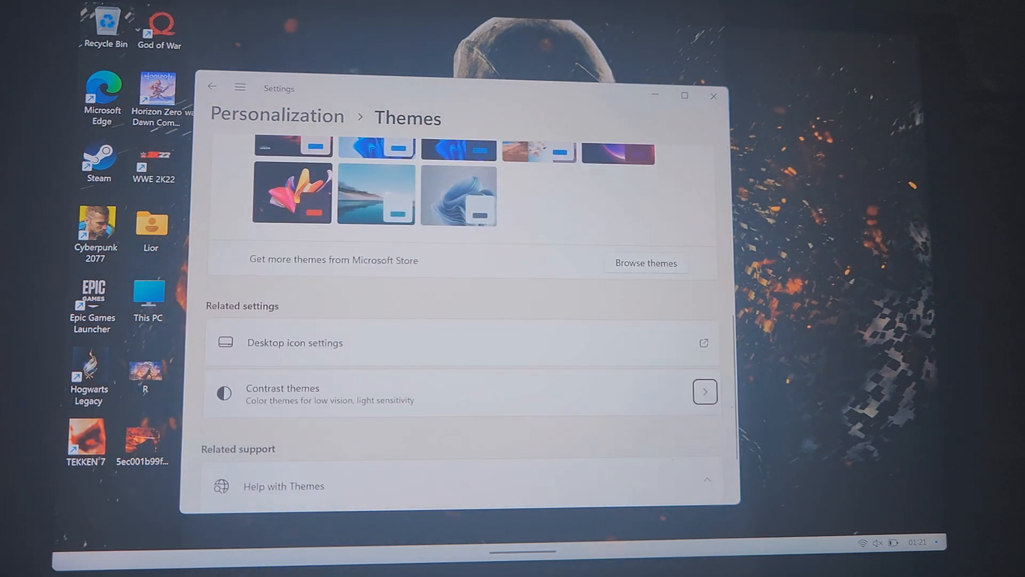
key(shift+Tab)
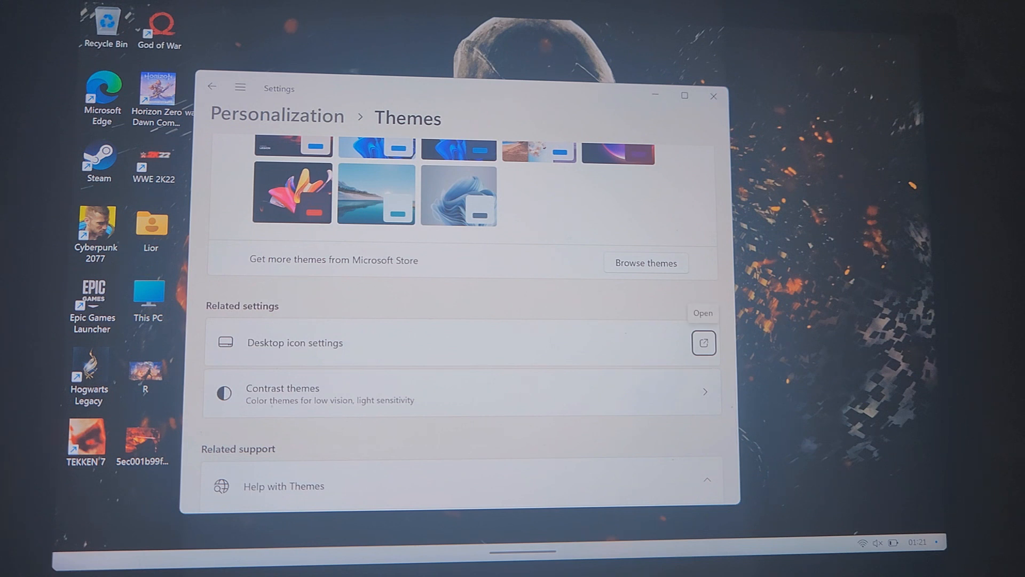
key(Return)
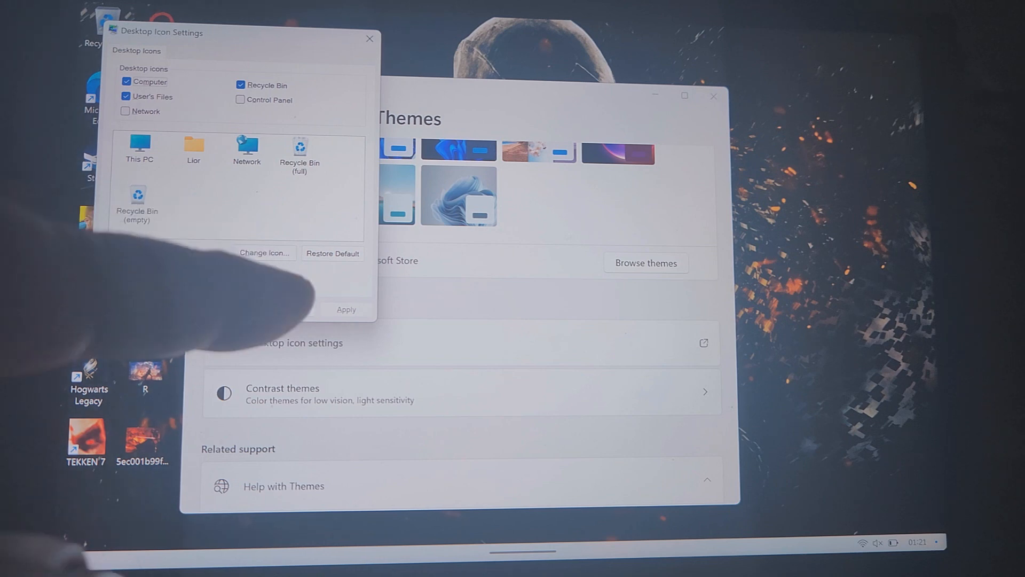
key(Return)
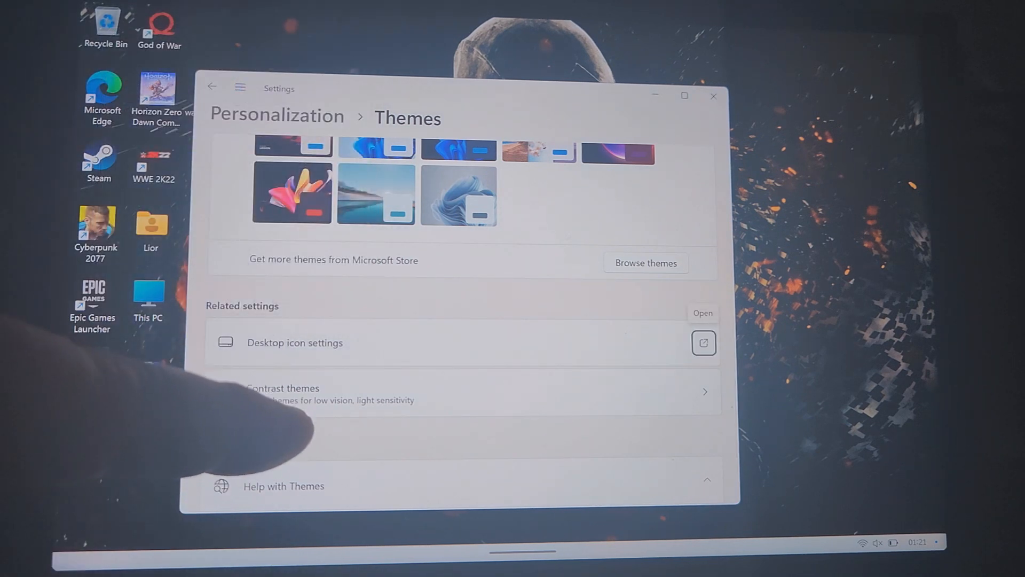
scroll(321, 361, down, 3)
scroll(320, 281, up, 6)
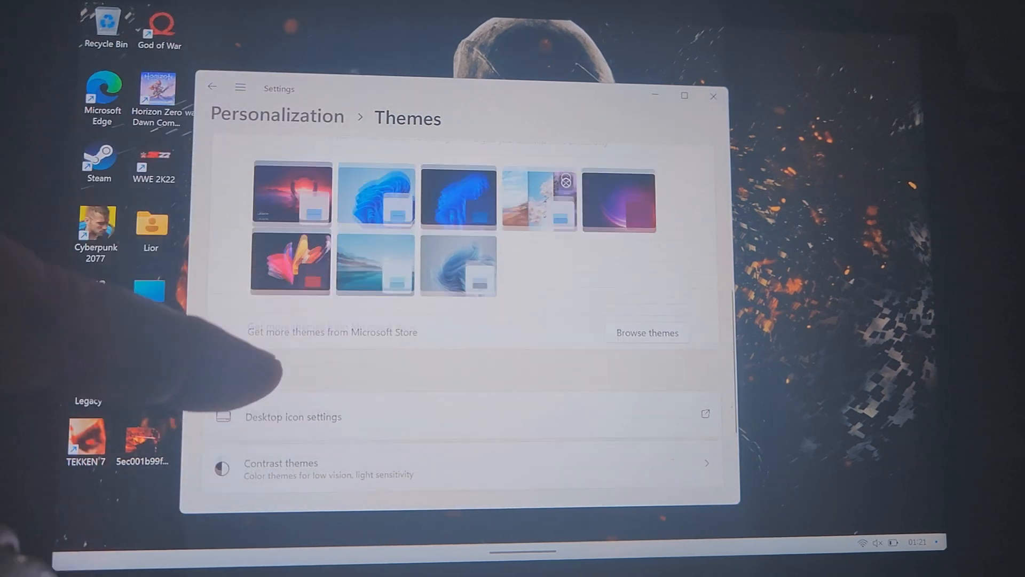
click(211, 86)
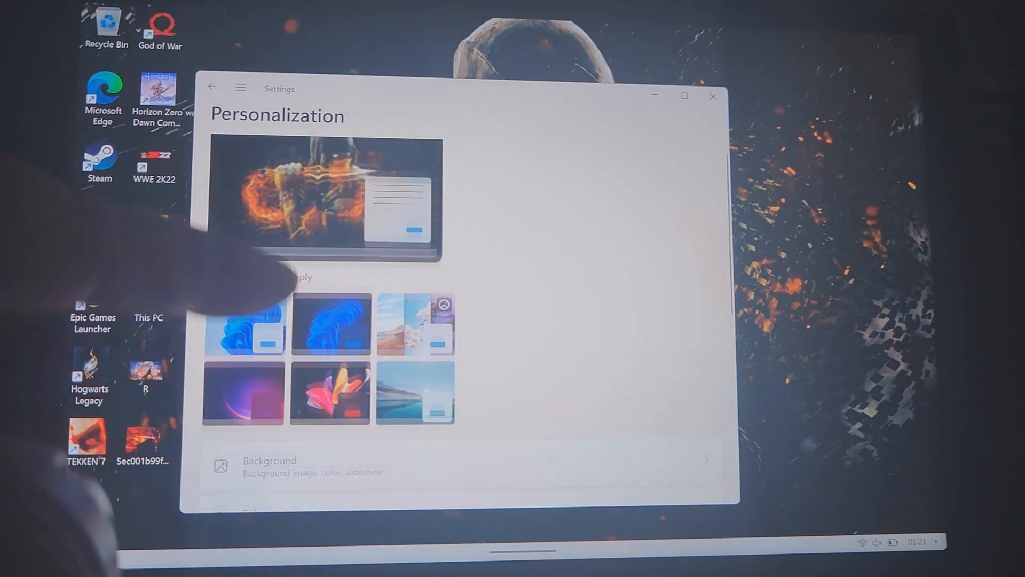
scroll(320, 360, down, 3)
scroll(320, 320, down, 3)
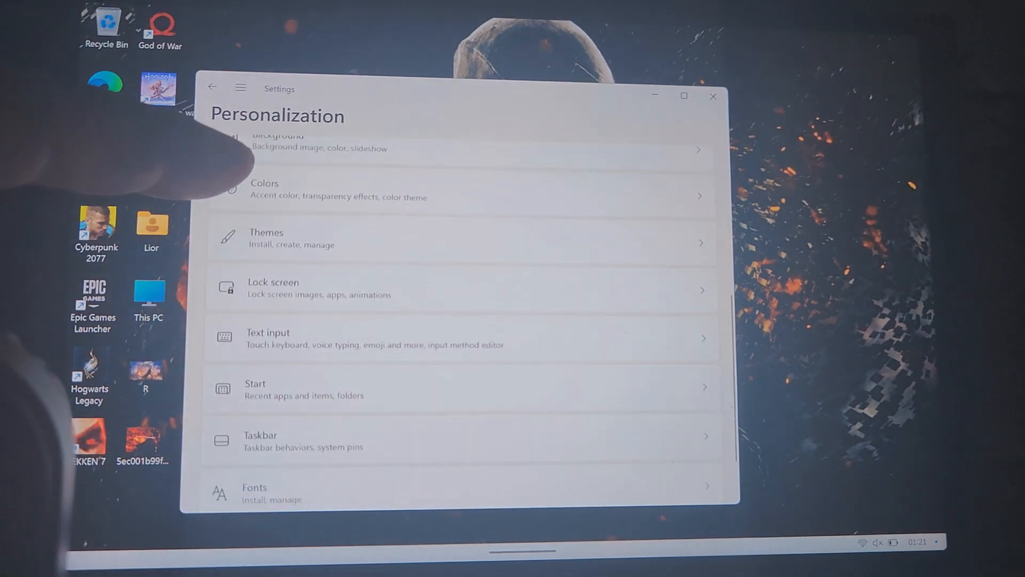
scroll(320, 321, down, 2)
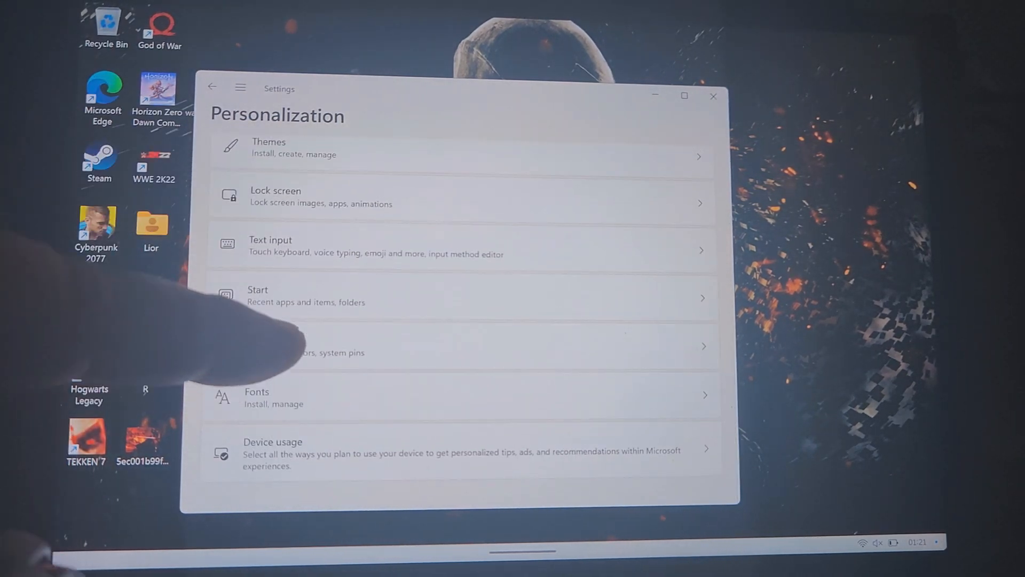
- Enable Optimize taskbar for touch under Taskbar behaviors with left alignment, then close Settings
click(264, 342)
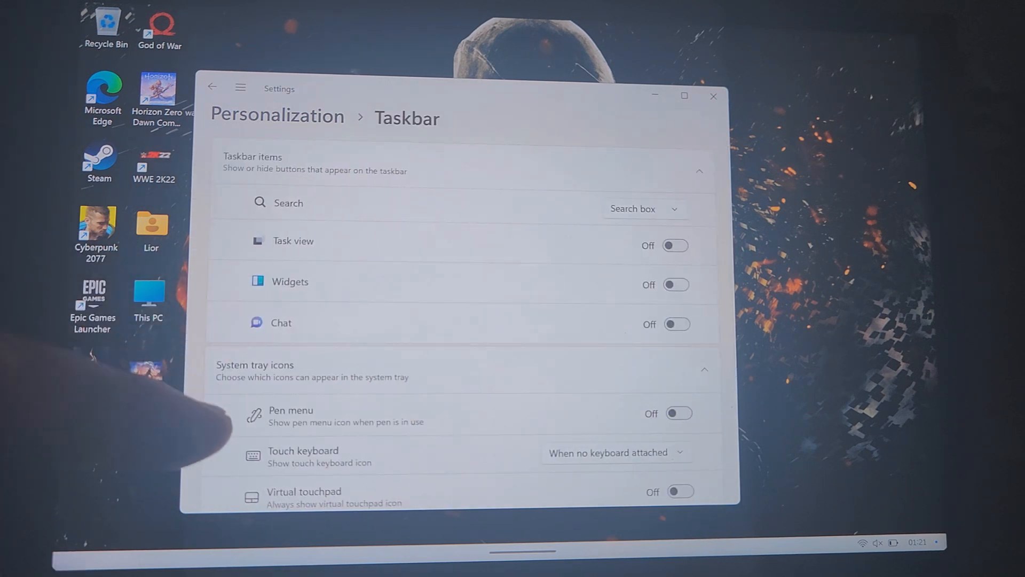
scroll(241, 361, down, 2)
scroll(241, 321, down, 3)
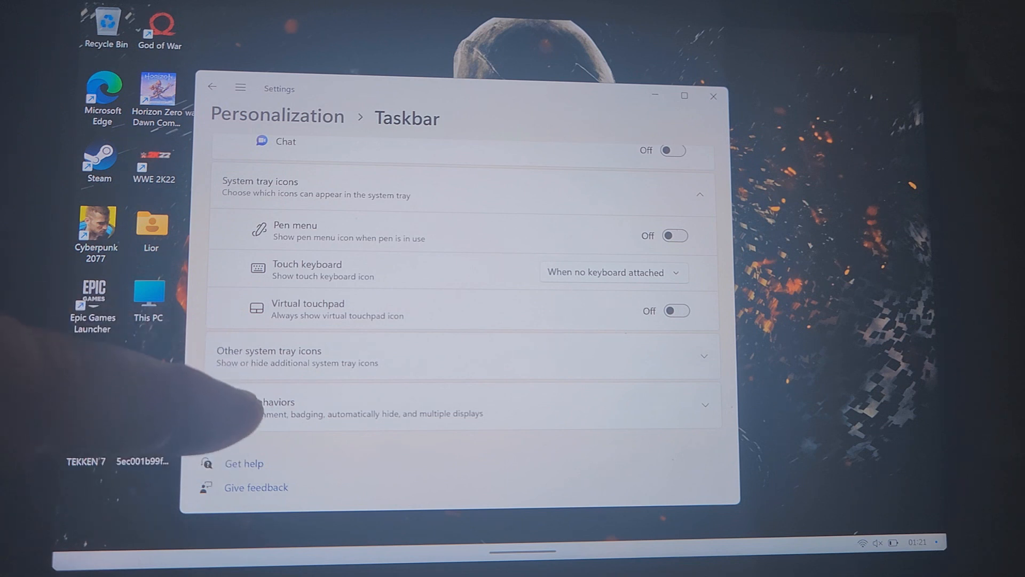
click(241, 404)
click(251, 486)
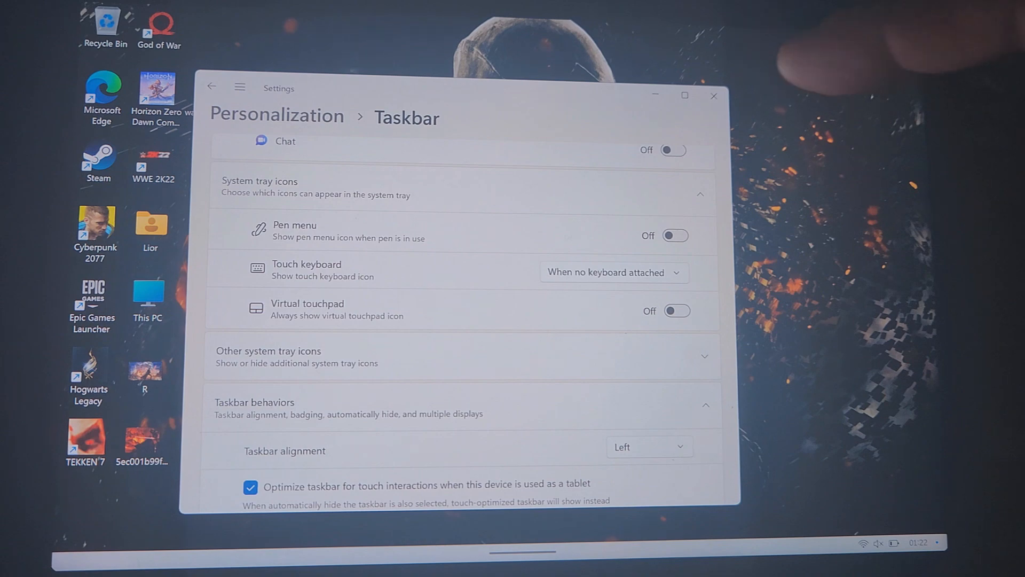
click(714, 97)
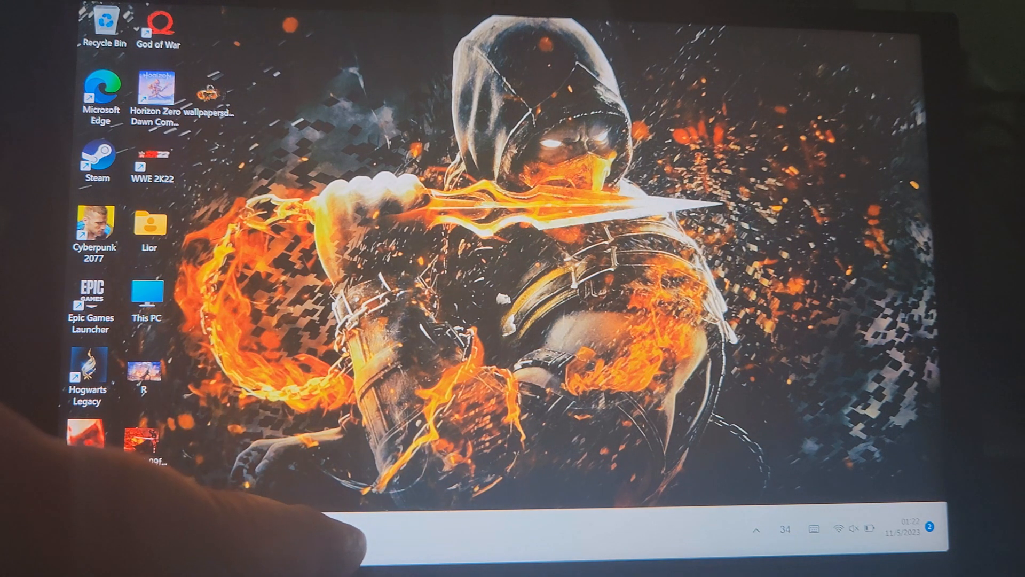
- Launch Legion Space from the taskbar and approve the Legion Space Daemon UAC prompt
click(337, 533)
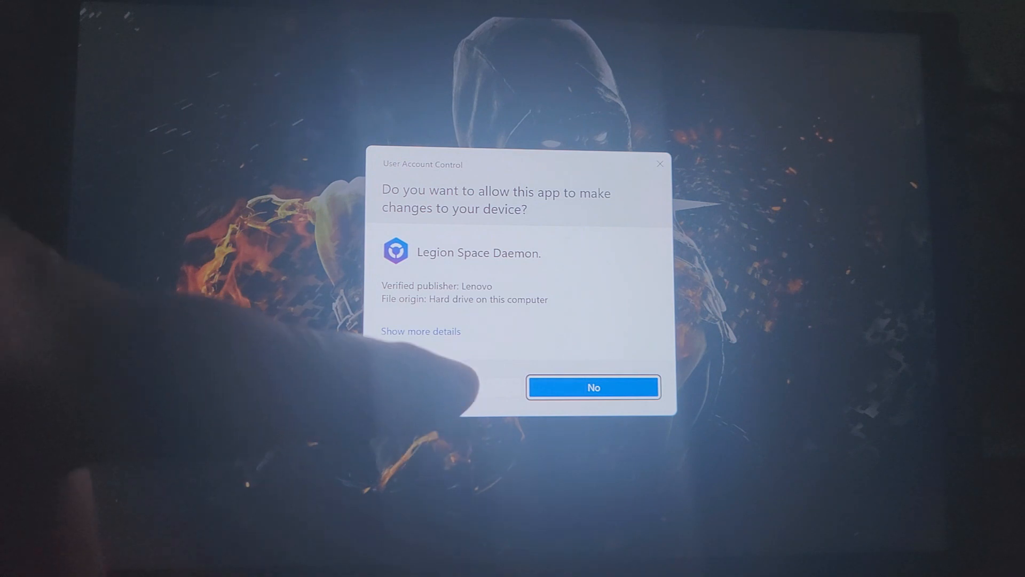
click(449, 387)
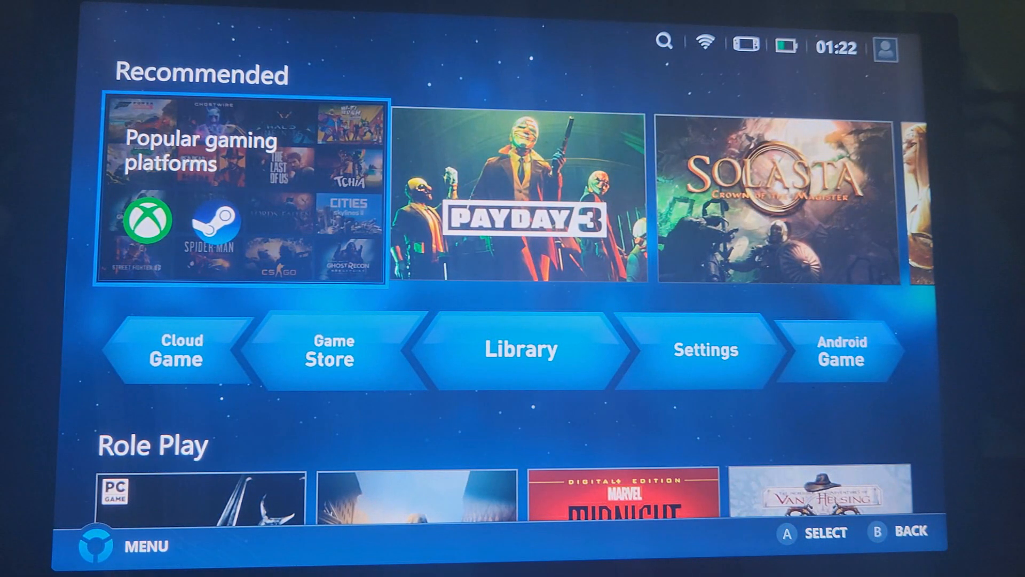
- Browse the Role Play deals: Last Epoch, TEKKEN 8, LEGO 2K Drive and Football Manager 2024
key(Right)
key(Down)
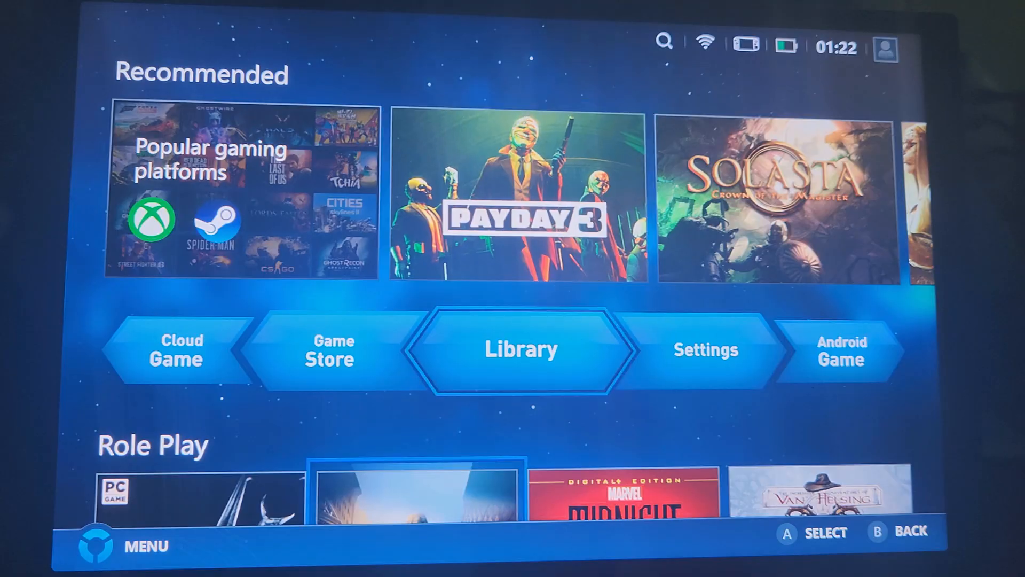
key(Down)
key(Down)
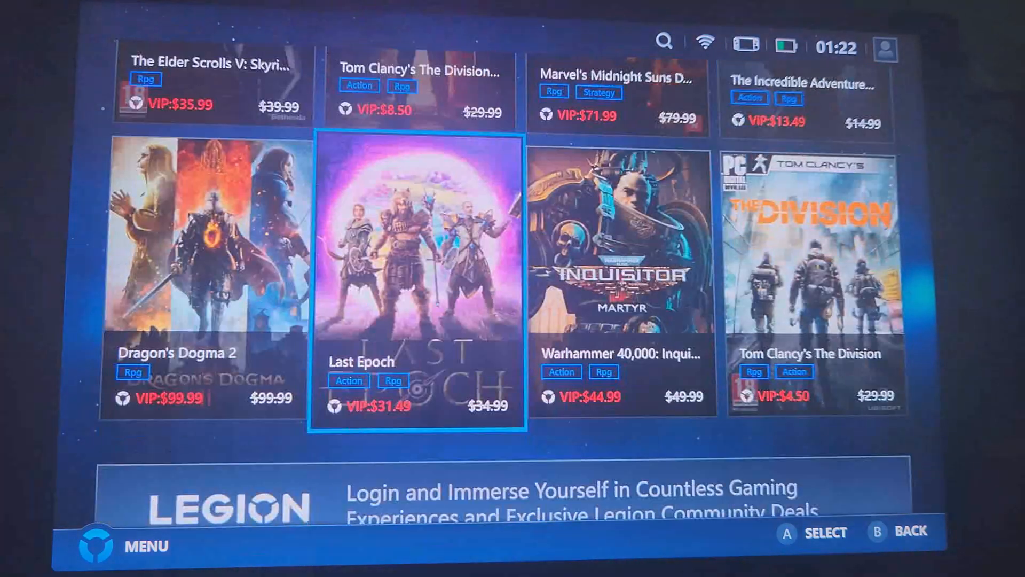
key(Down)
key(Down)
key(Down)
key(Down)
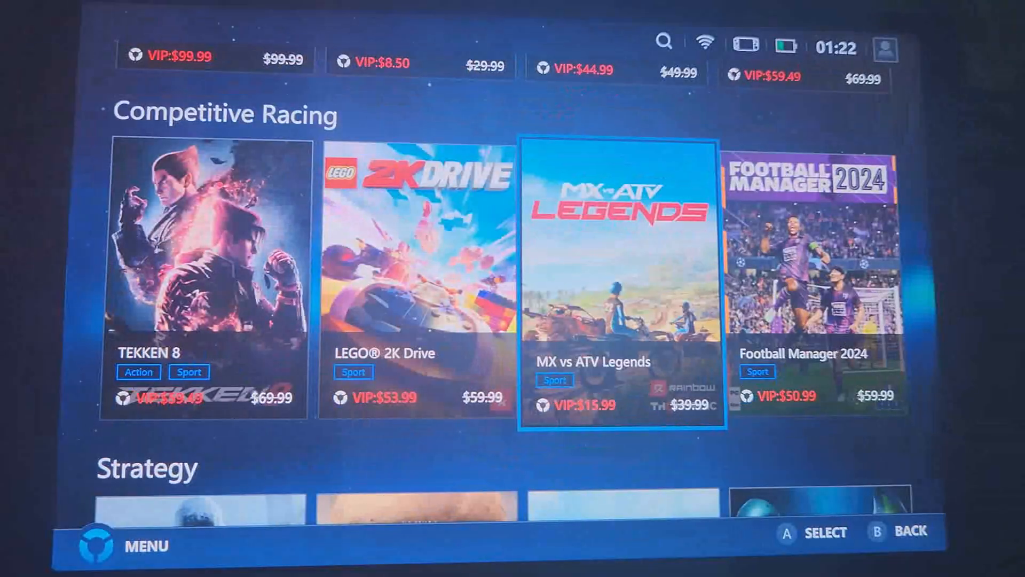
key(Left)
key(Left)
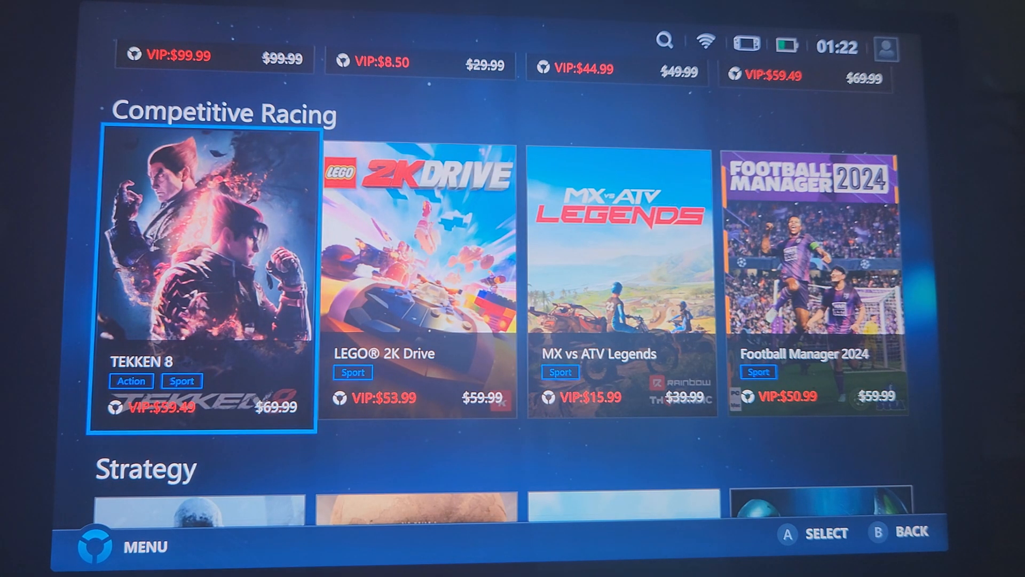
key(Right)
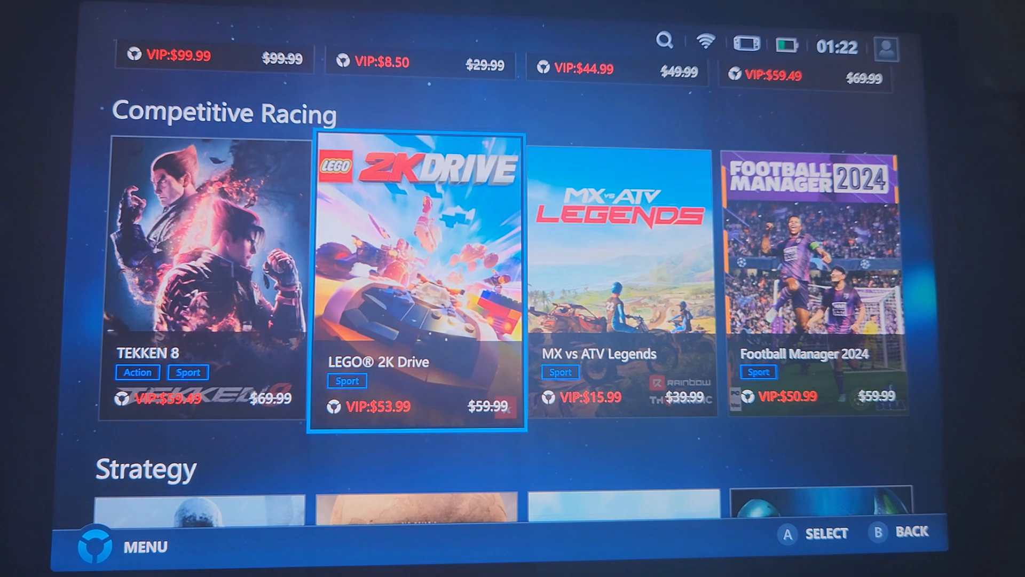
key(Right)
key(Right)
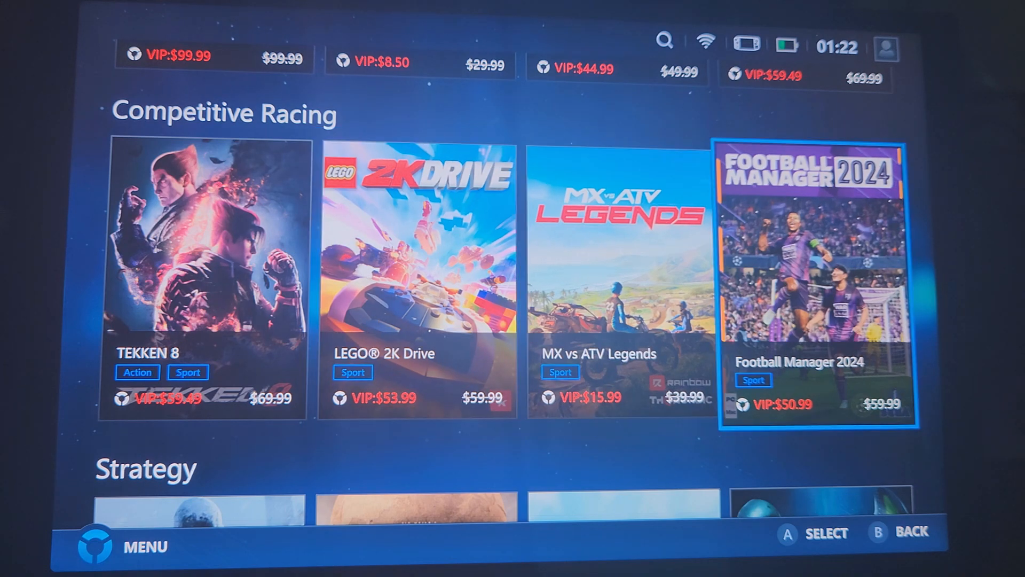
- Browse the Strategy, Action Arcade and Simulation deals such as Stellaris, TramSim and Cities: Skylines II
key(Down)
key(Down)
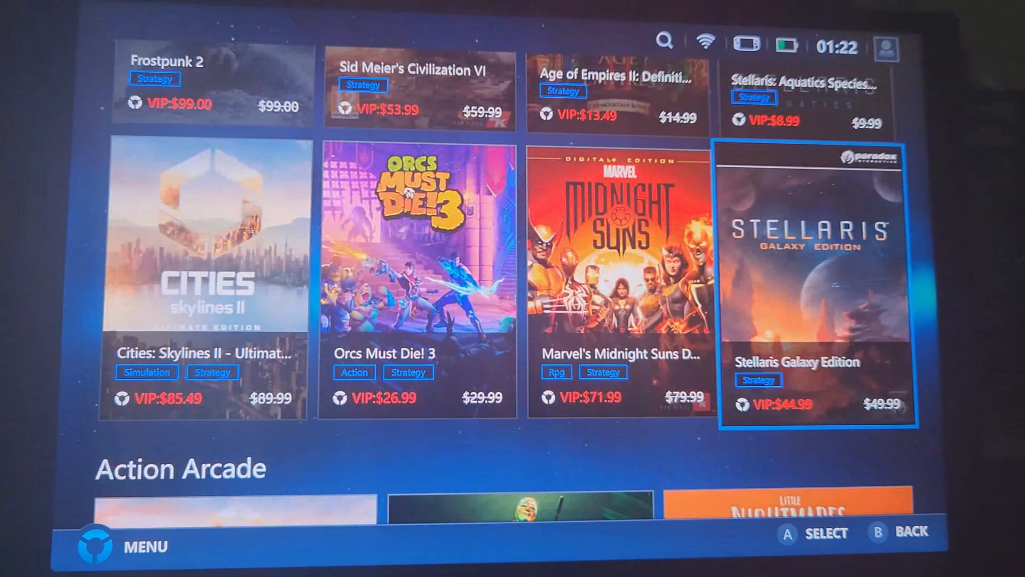
key(Down)
key(Down)
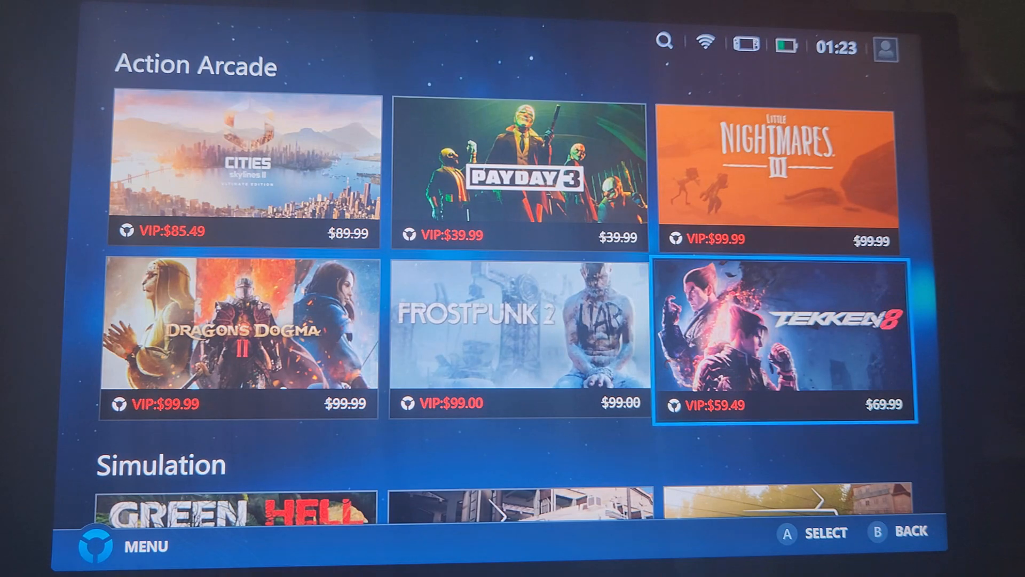
key(Down)
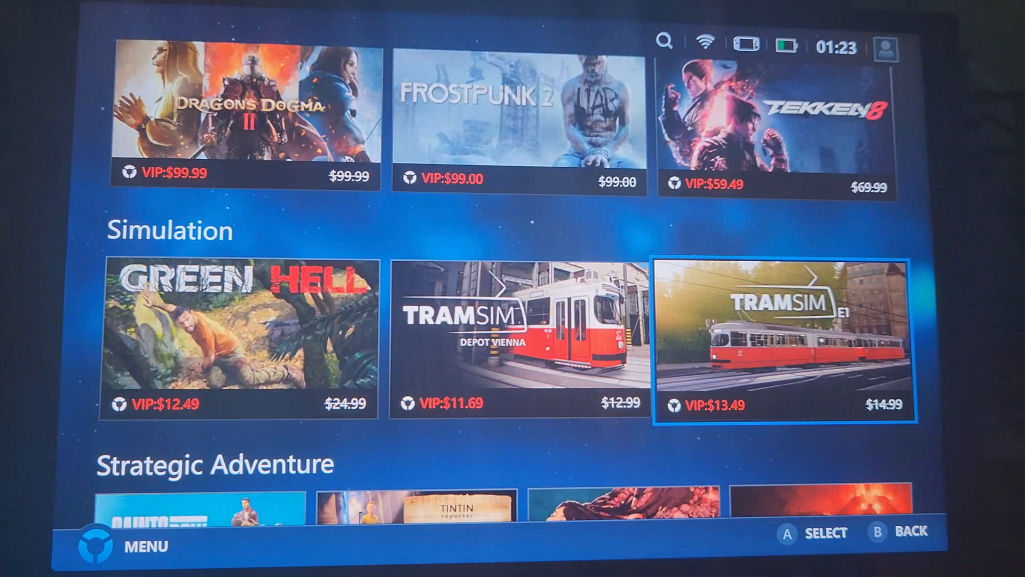
key(Down)
key(Down)
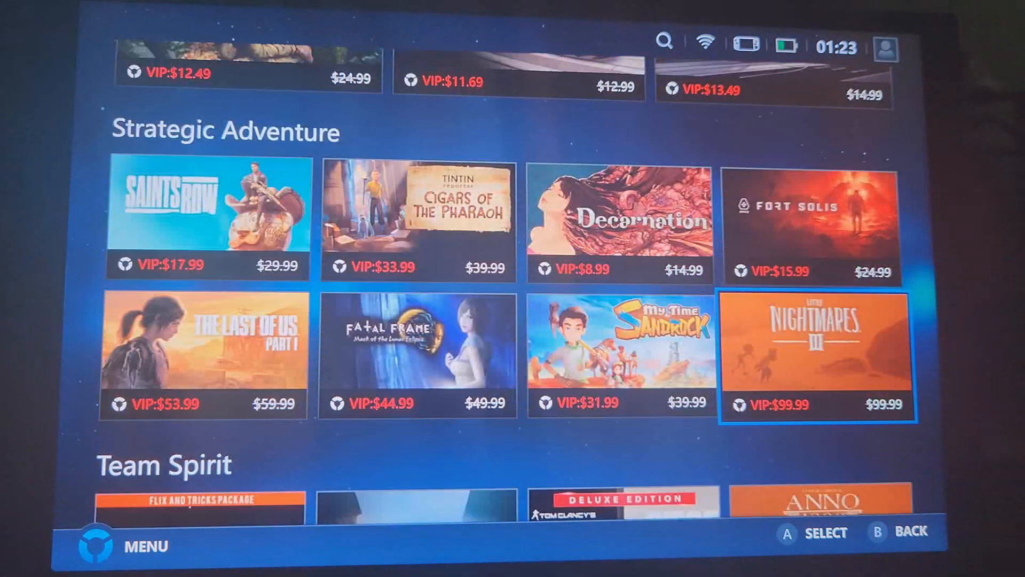
key(Up)
key(Up)
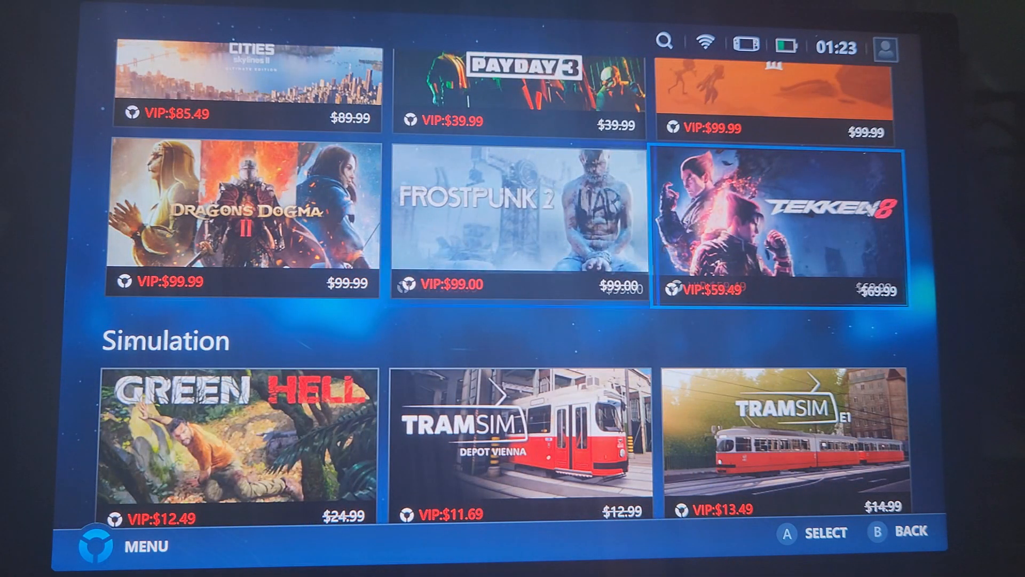
key(Left)
key(Left)
key(Up)
key(Up)
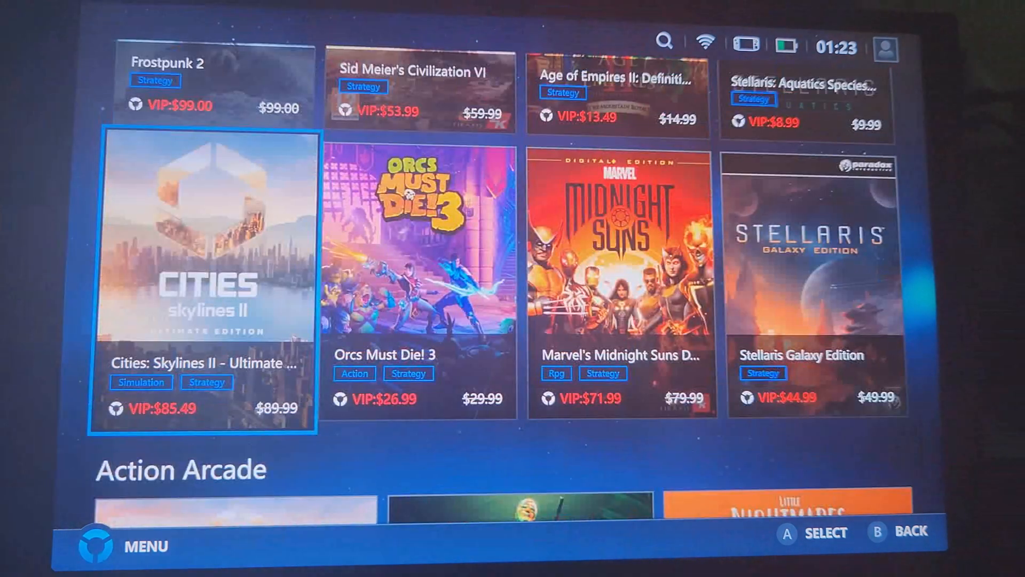
key(Up)
key(Up)
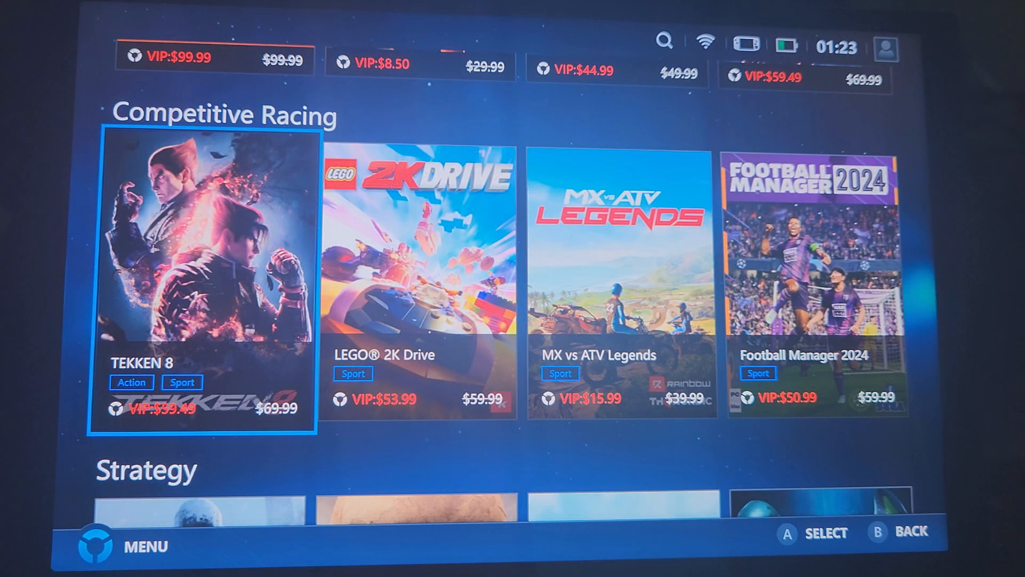
- View the TEKKEN 8 store page, then return to the deals catalog
key(Return)
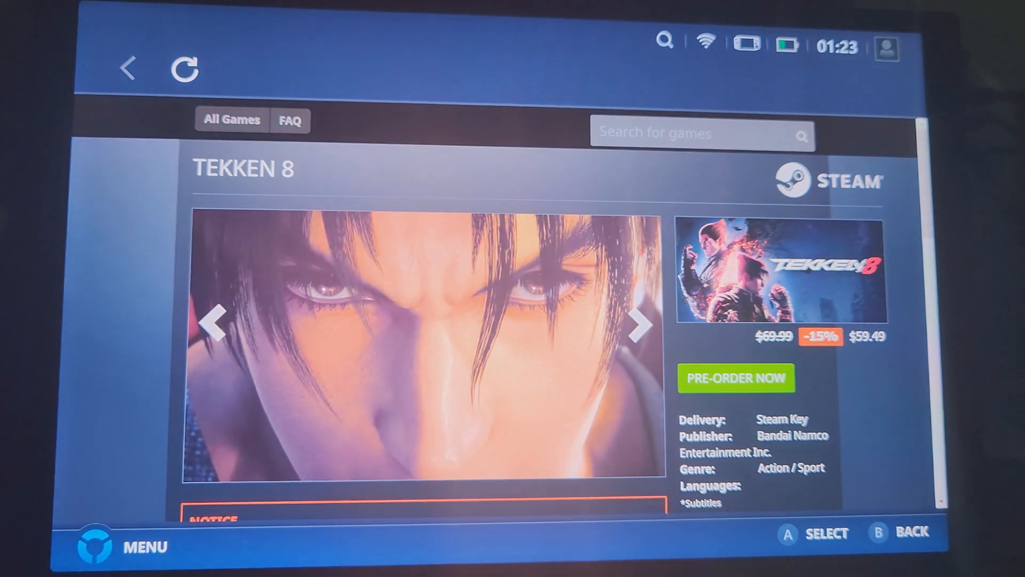
key(Escape)
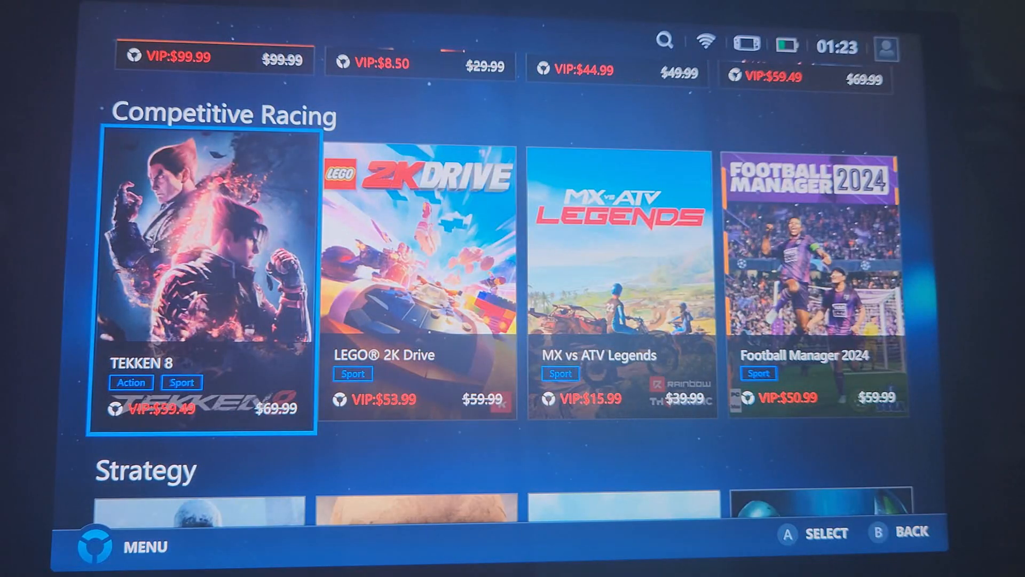
- Move through the Competitive Racing deals down to the Team Spirit category
key(Right)
key(Right)
key(Down)
key(Down)
key(Down)
key(Down)
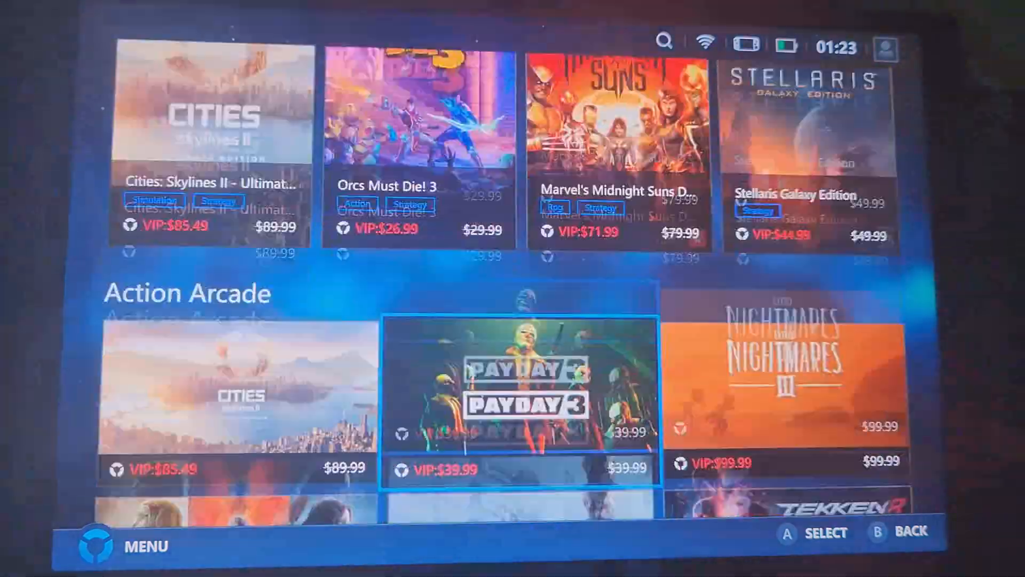
key(Down)
key(Down)
key(Down)
key(Down)
key(Down)
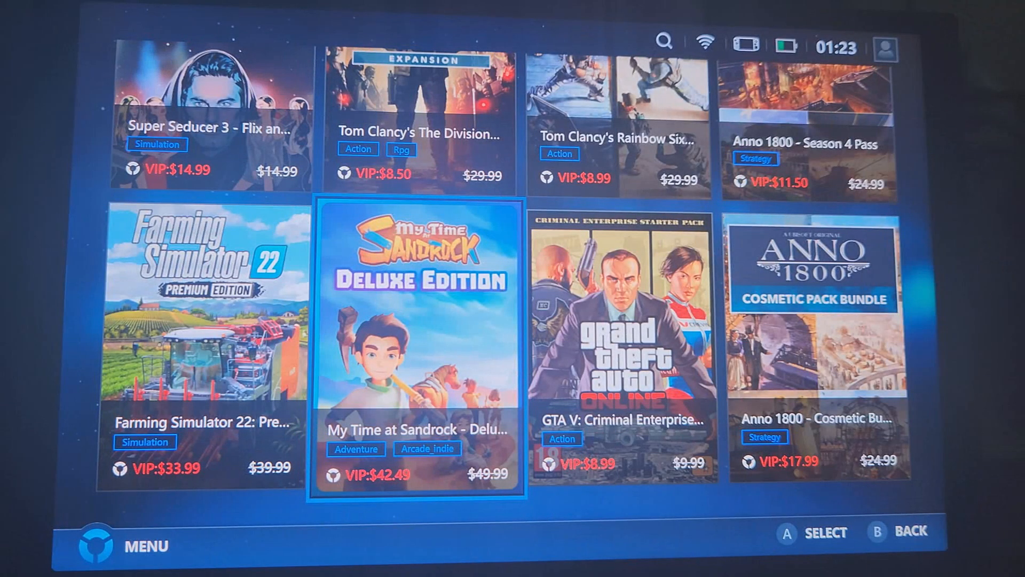